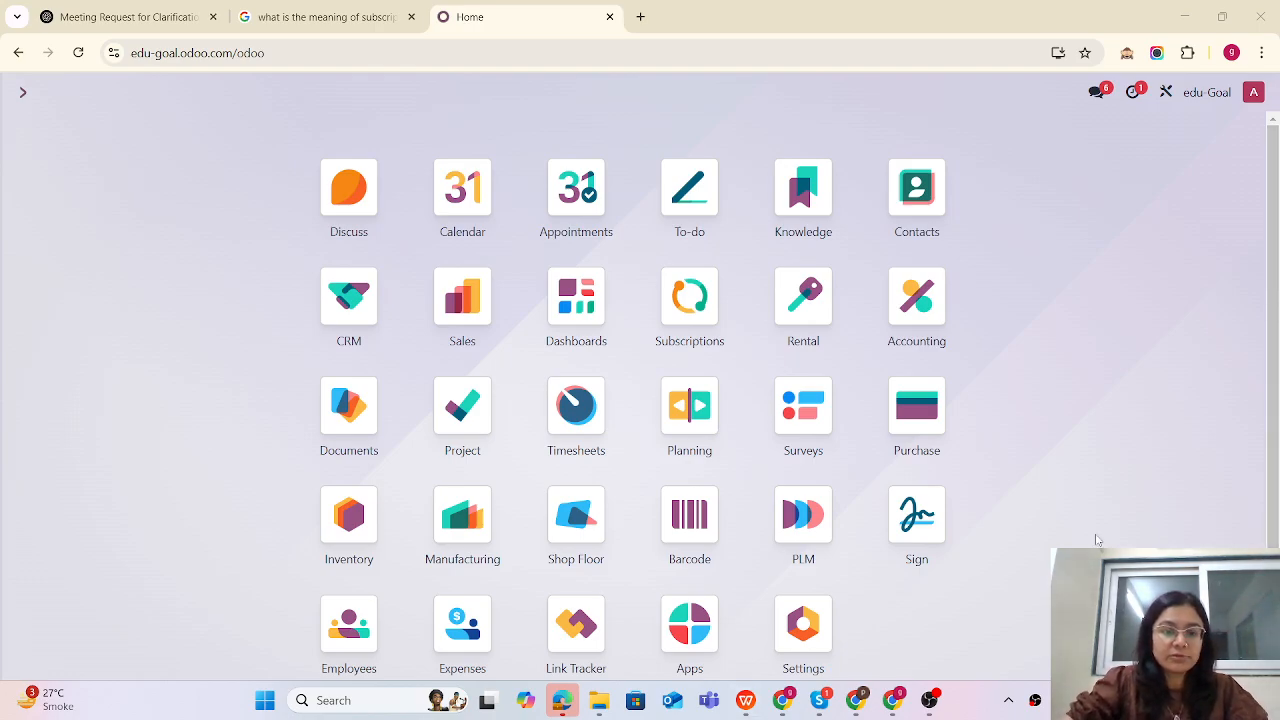
- Open the Accounting app and go to the Bank journal's transactions waiting to be reconciled
scroll(941, 549, down, 1)
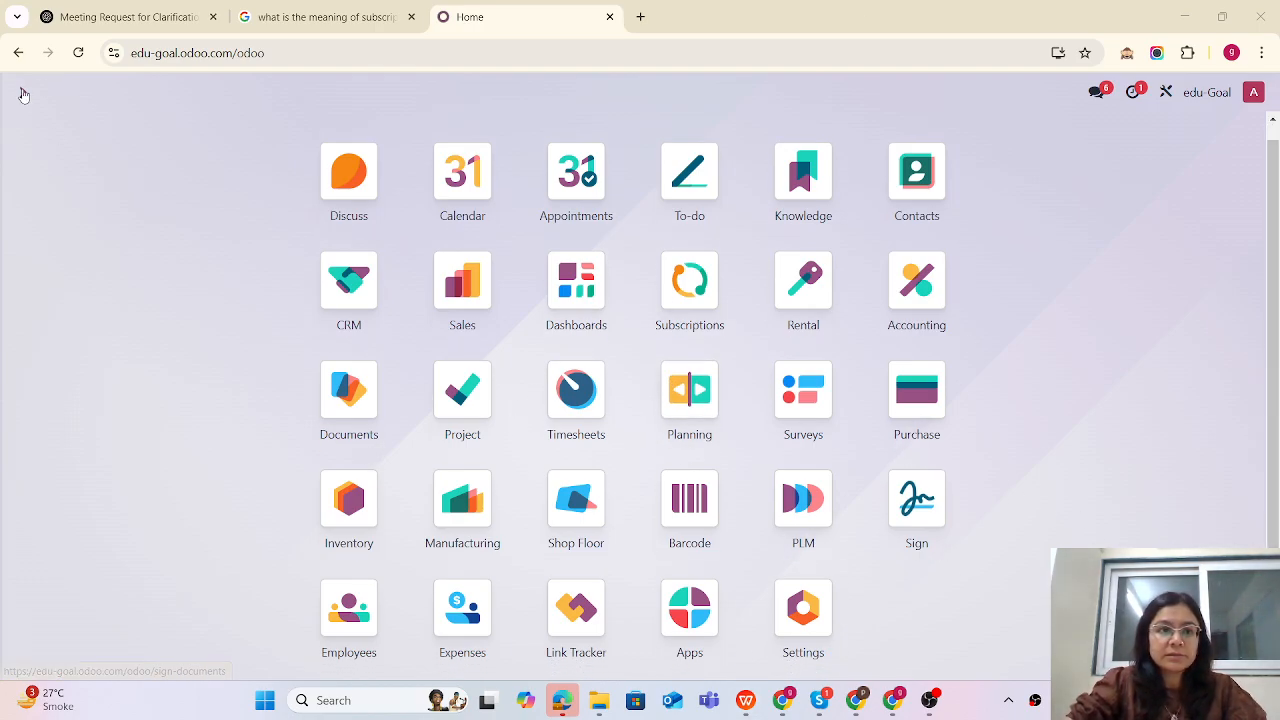
click(78, 53)
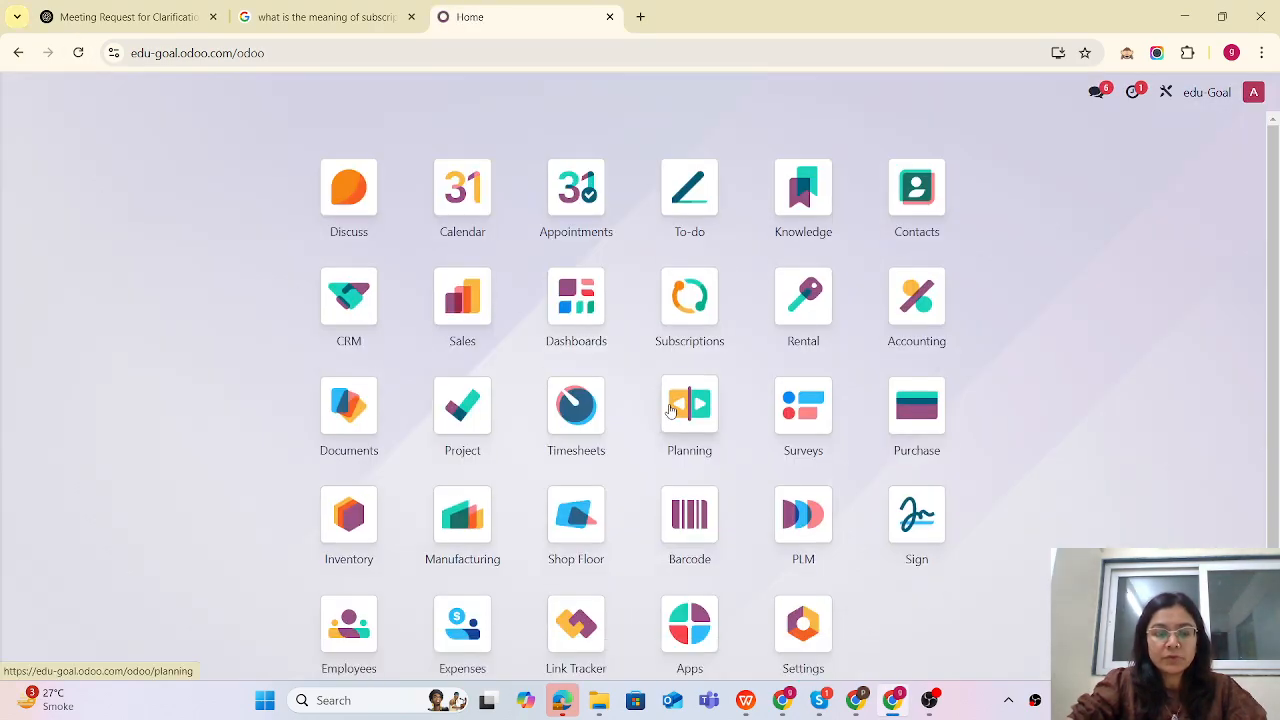
text(acc)
click(474, 250)
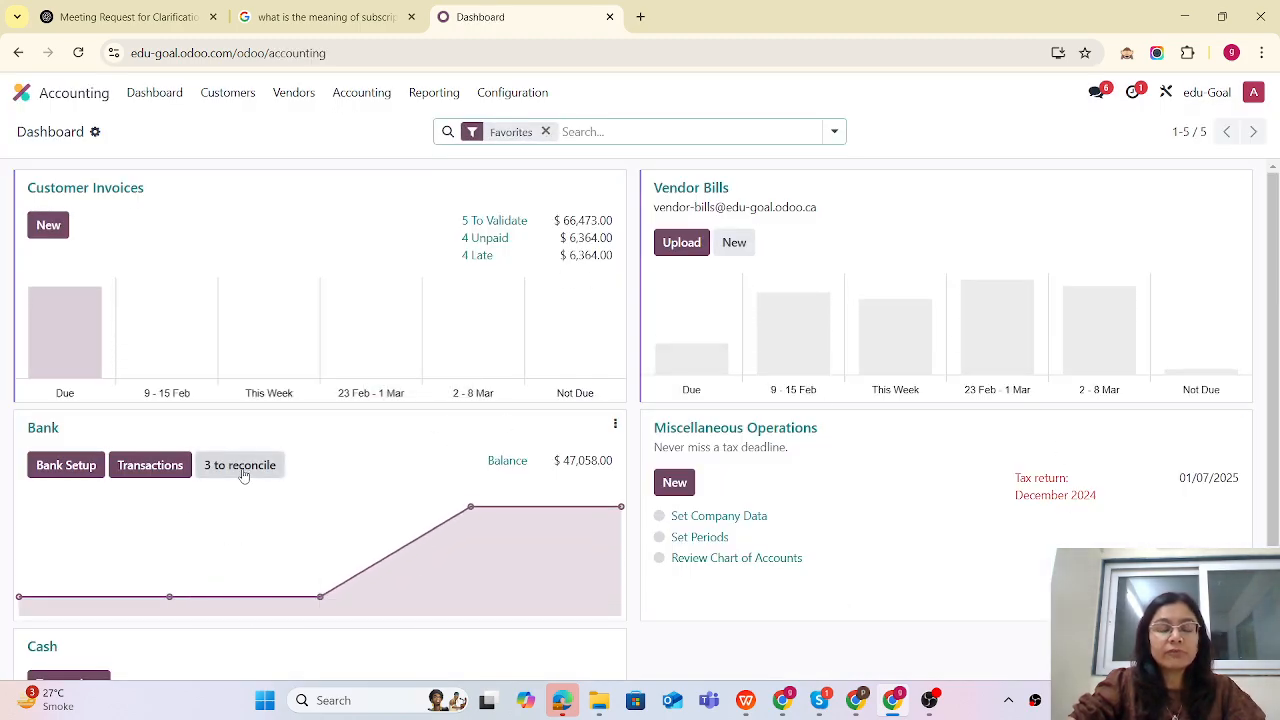
click(242, 473)
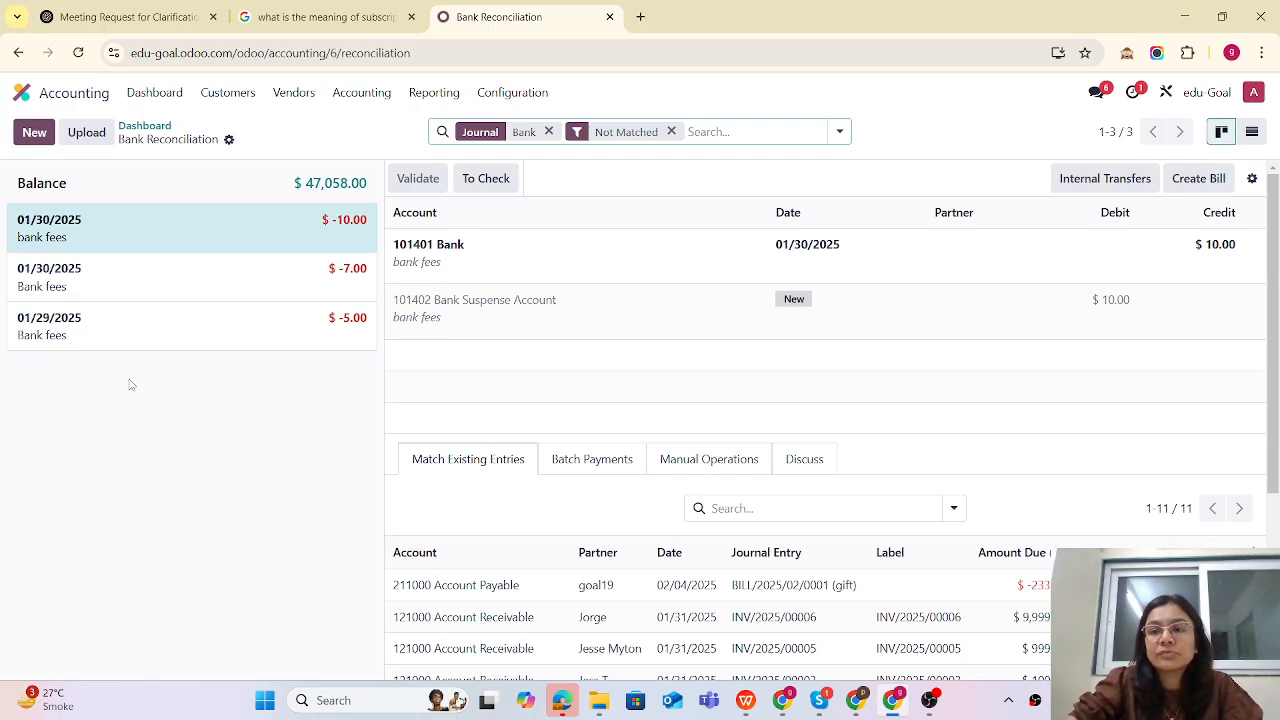
- Create a new reconciliation model named "Manual Bank fees"
click(1252, 178)
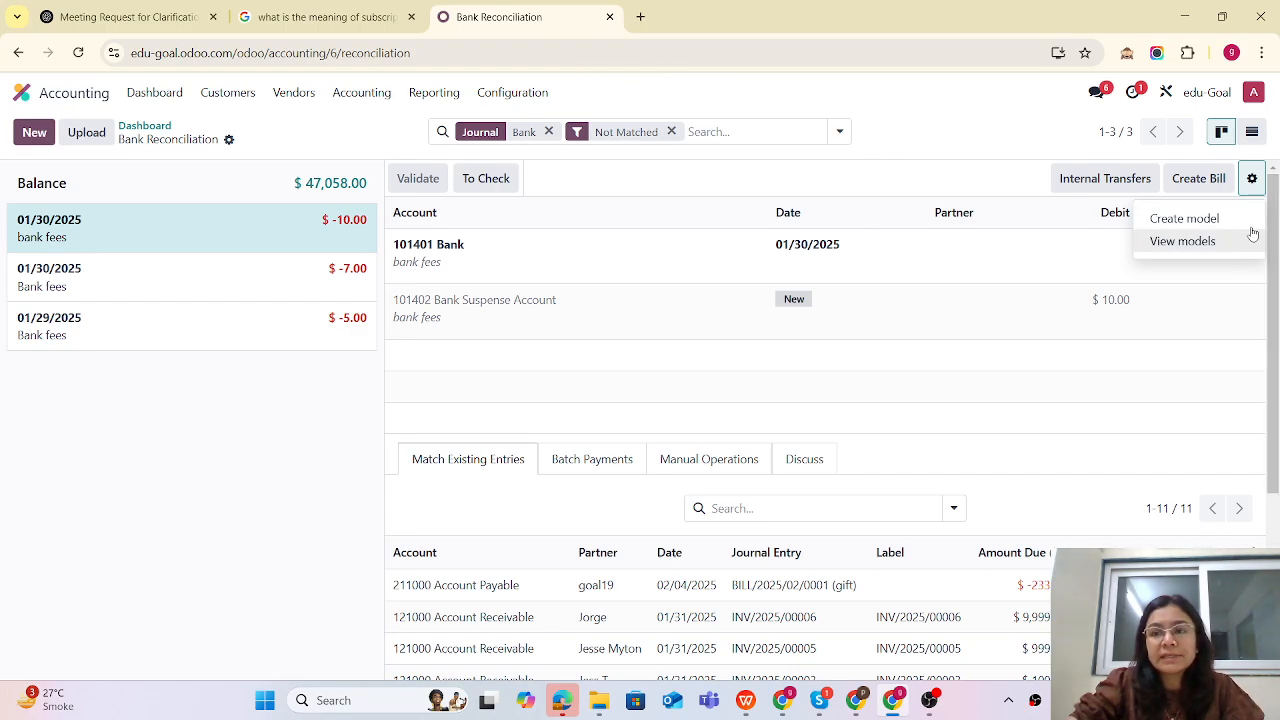
click(1184, 219)
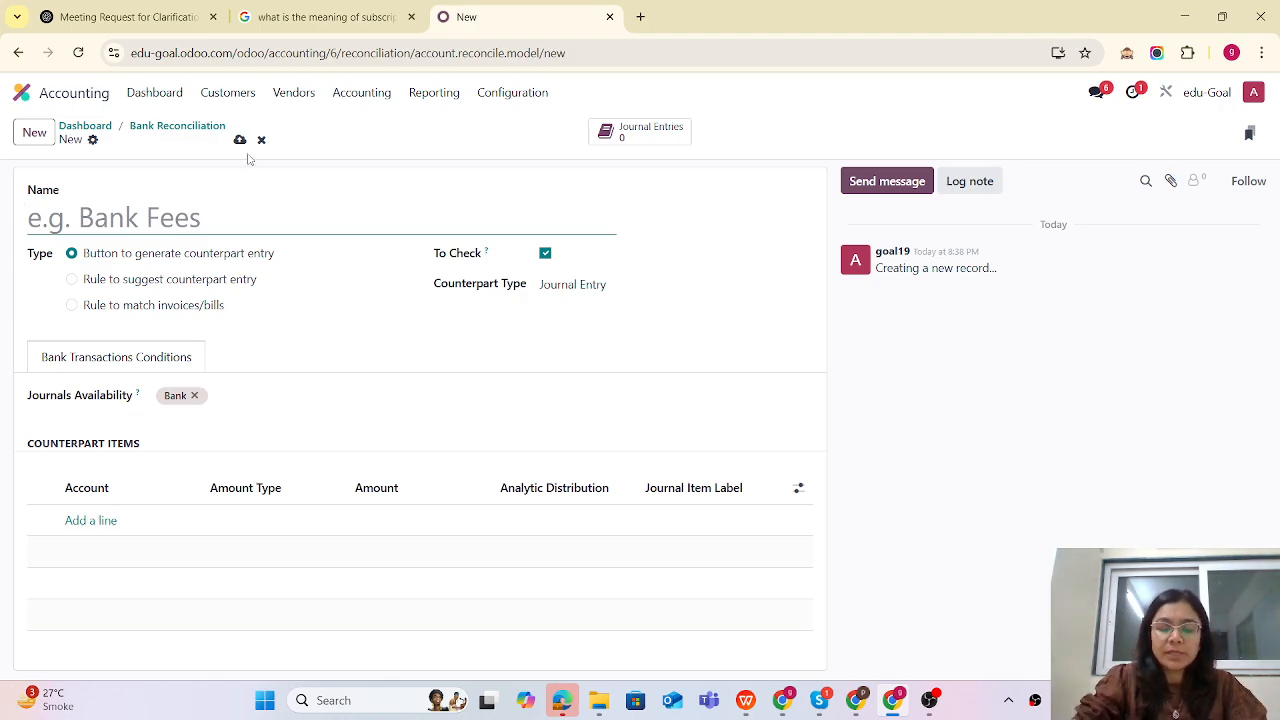
text(Manual )
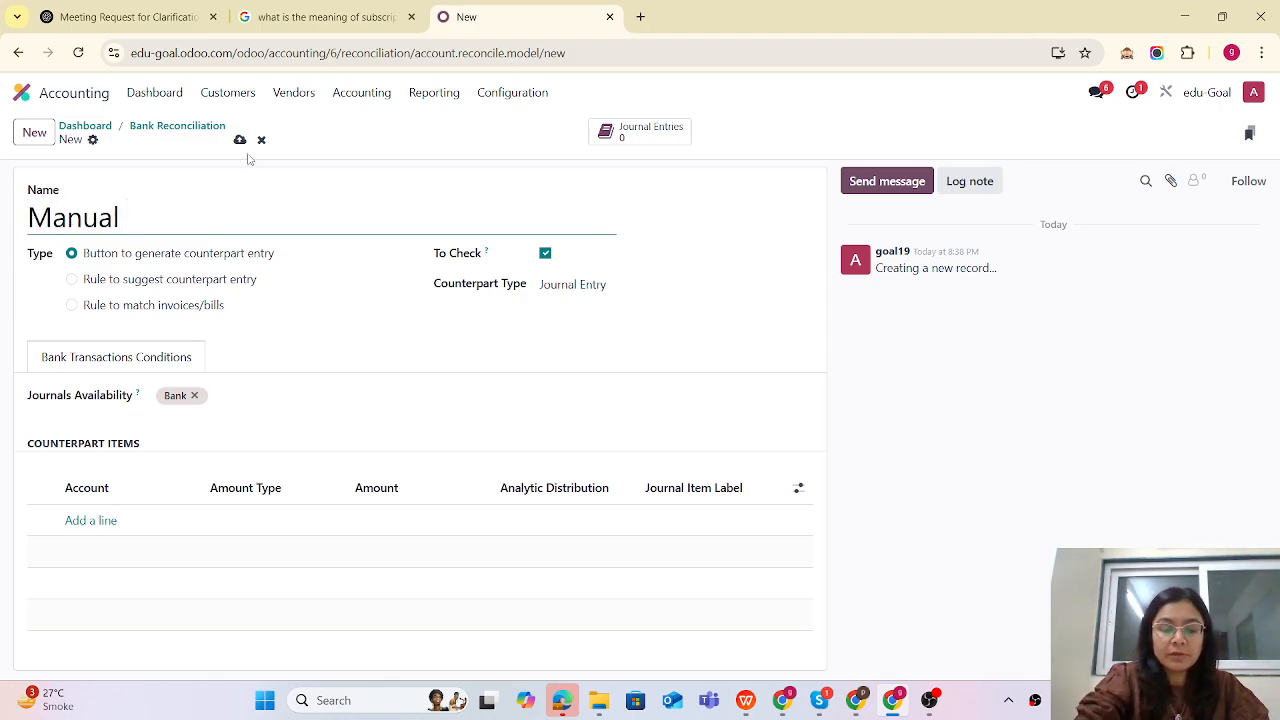
text(BAnk fees)
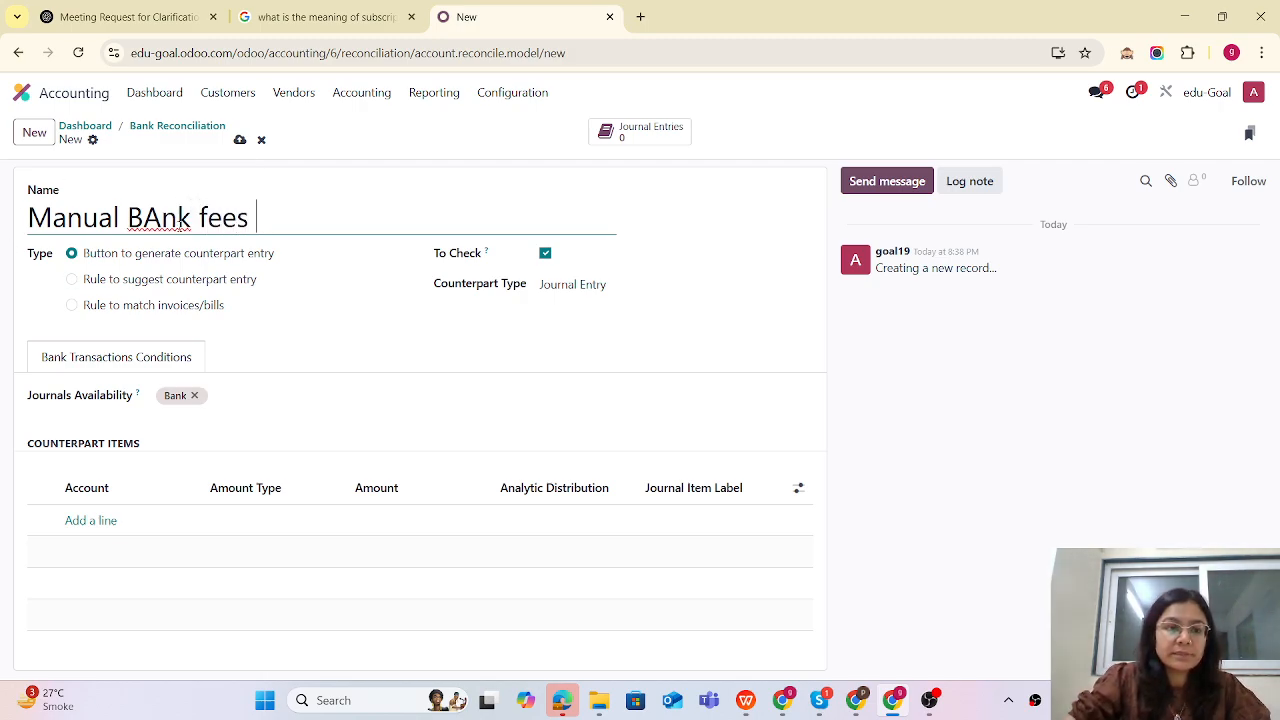
click(161, 216)
key(BackSpace)
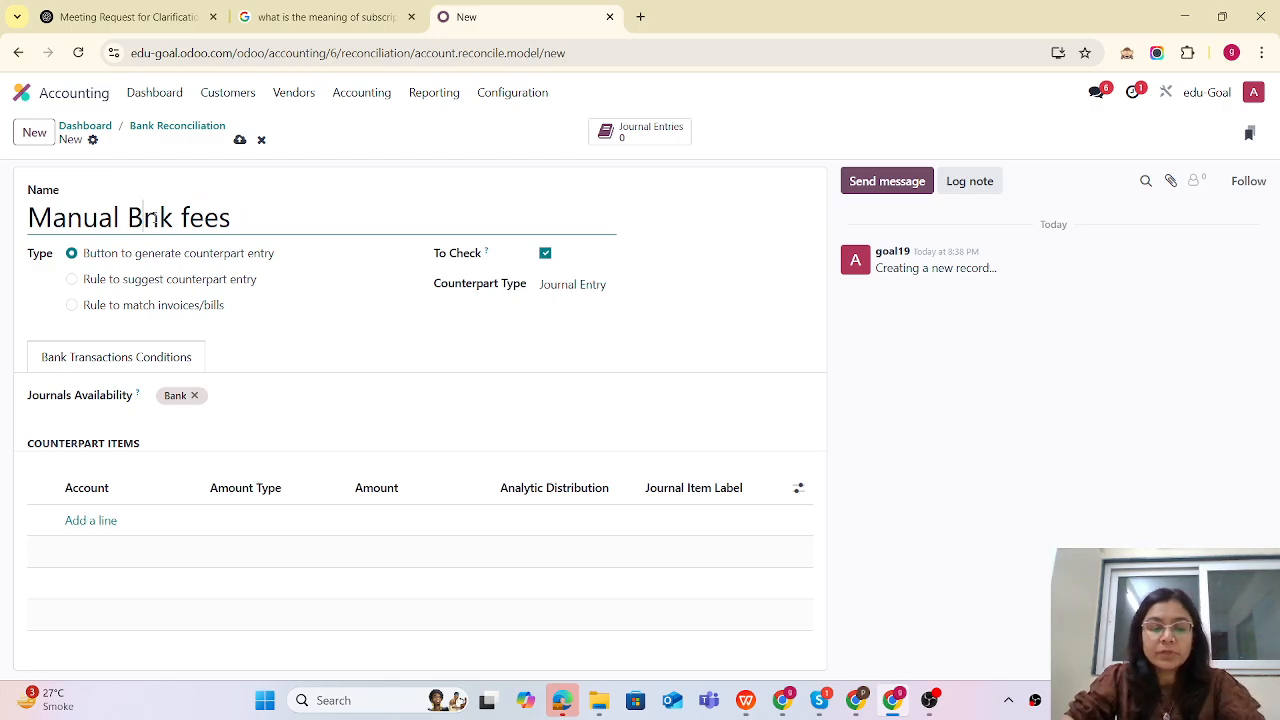
text(a)
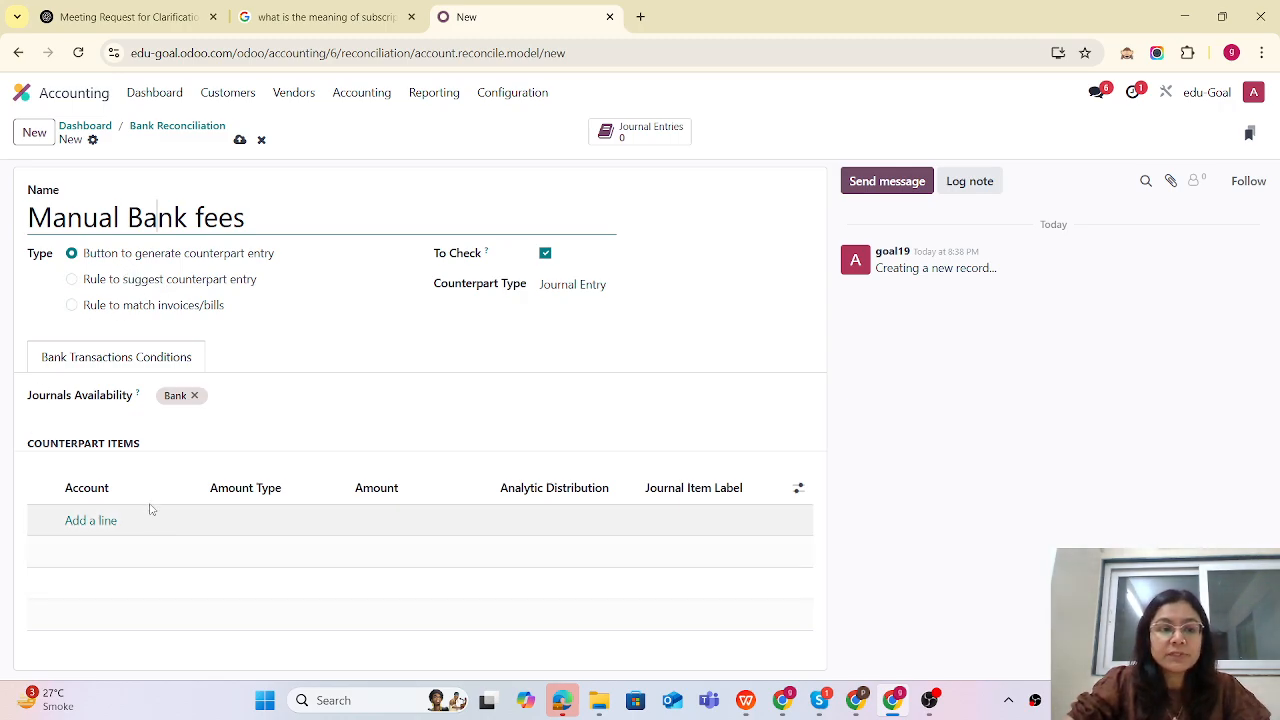
- Add a counterpart line using account 620000 Bank Fees with amount type Percentage of statement line
click(95, 521)
text(bank)
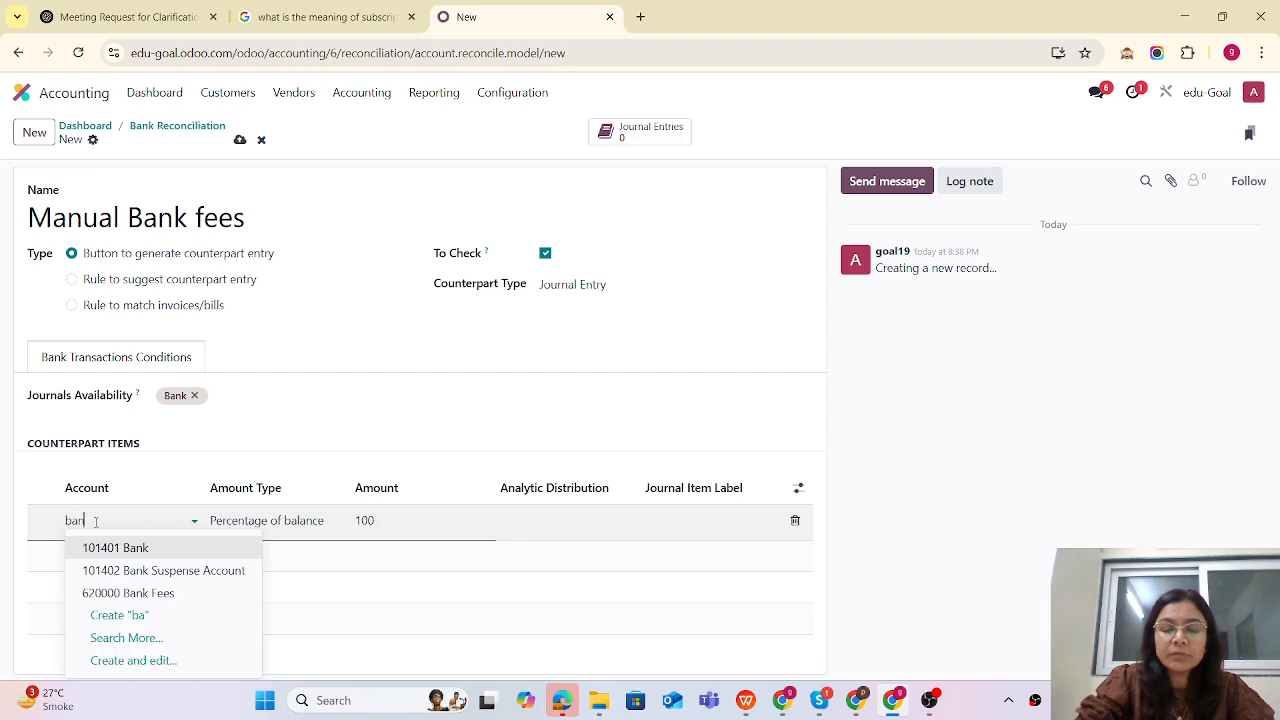
click(132, 593)
click(316, 530)
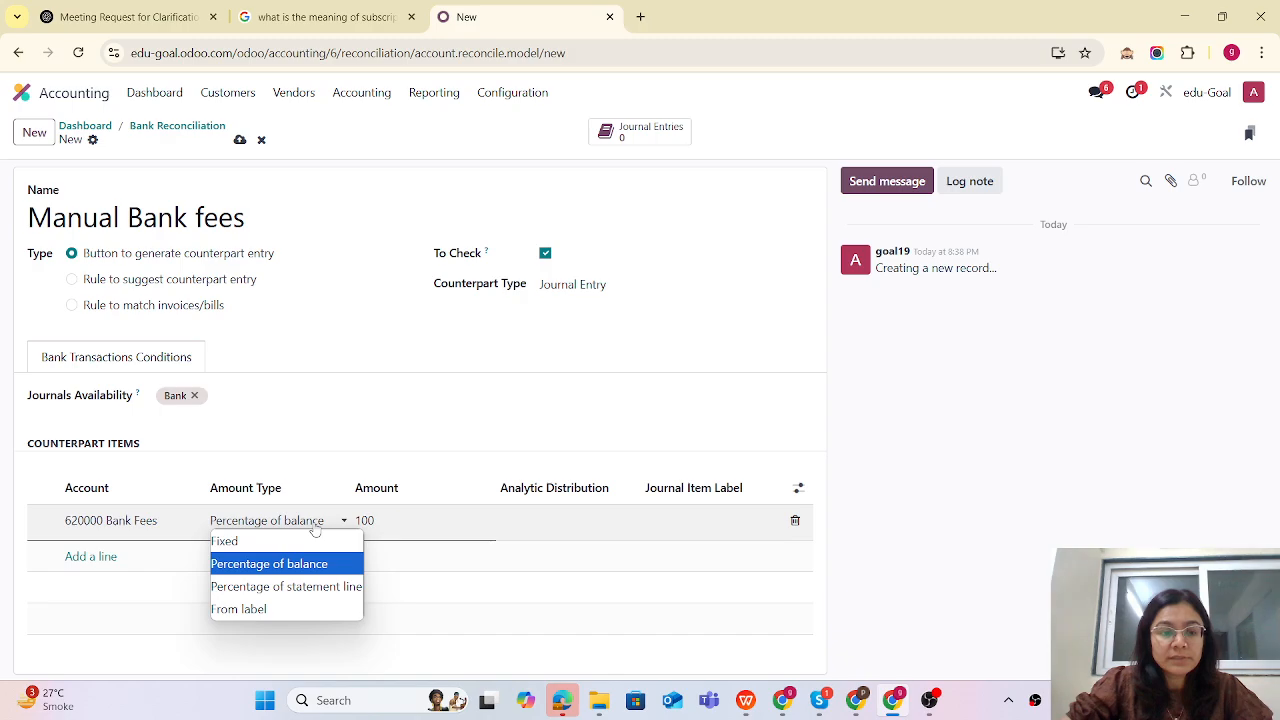
click(300, 588)
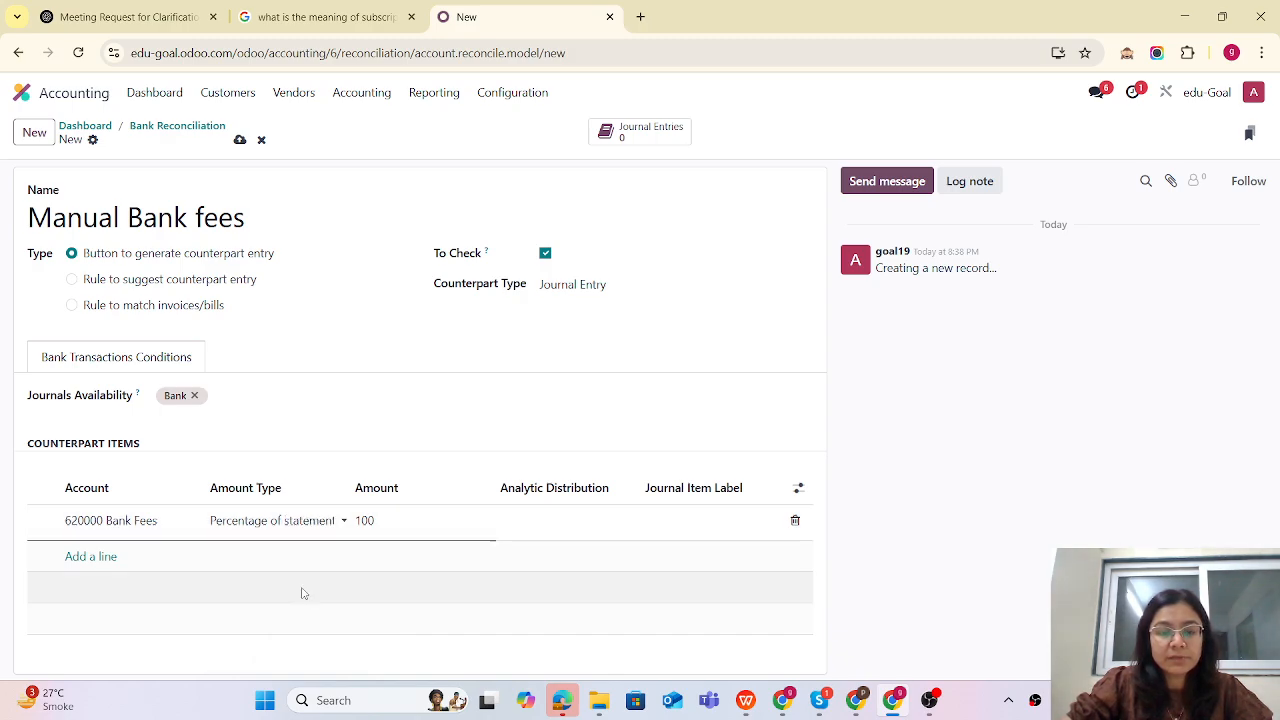
- Save the reconciliation model without setting an analytic distribution
click(551, 520)
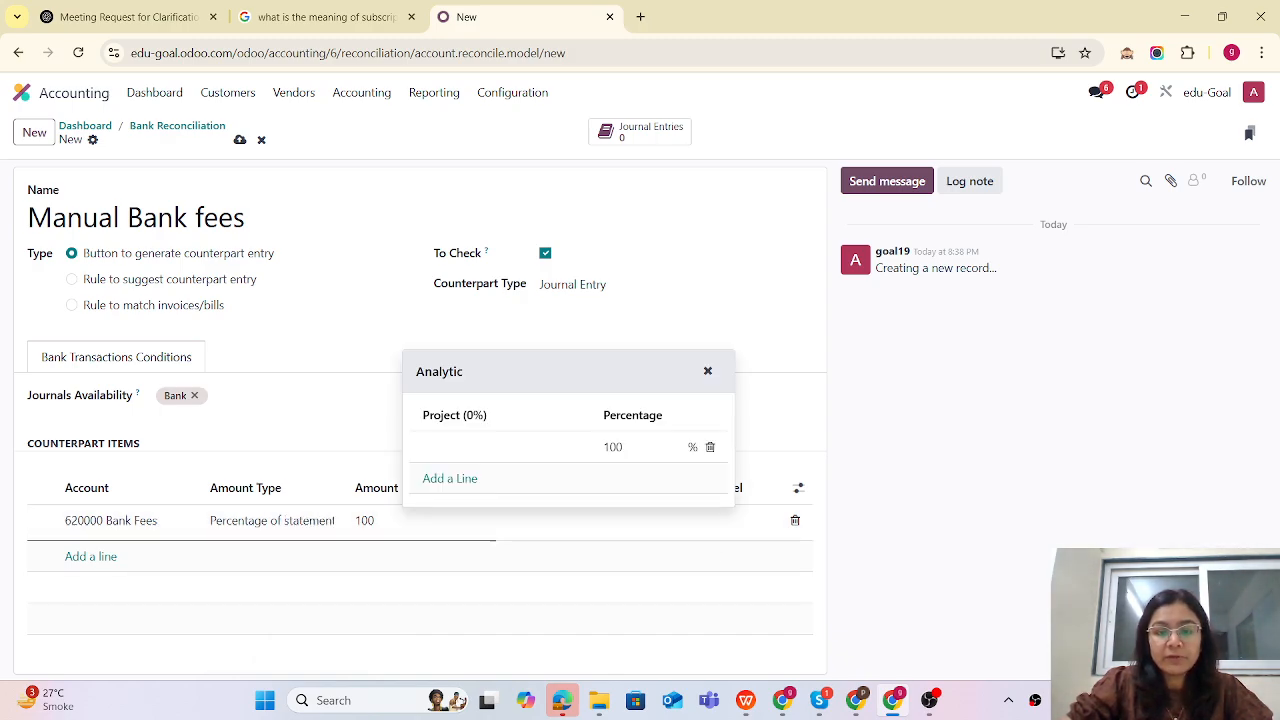
key(Escape)
click(240, 140)
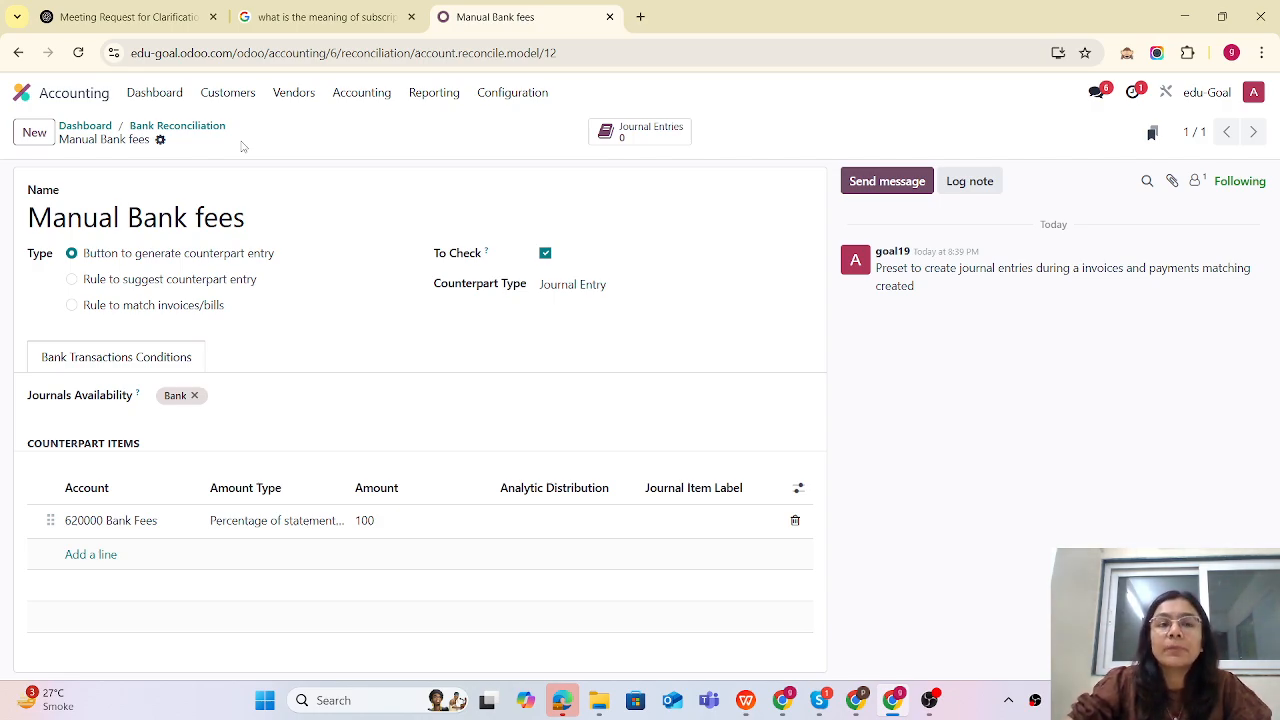
- Duplicate the browser tab and reopen the Bank reconciliation screen from the Accounting dashboard in the new tab
right_click(477, 22)
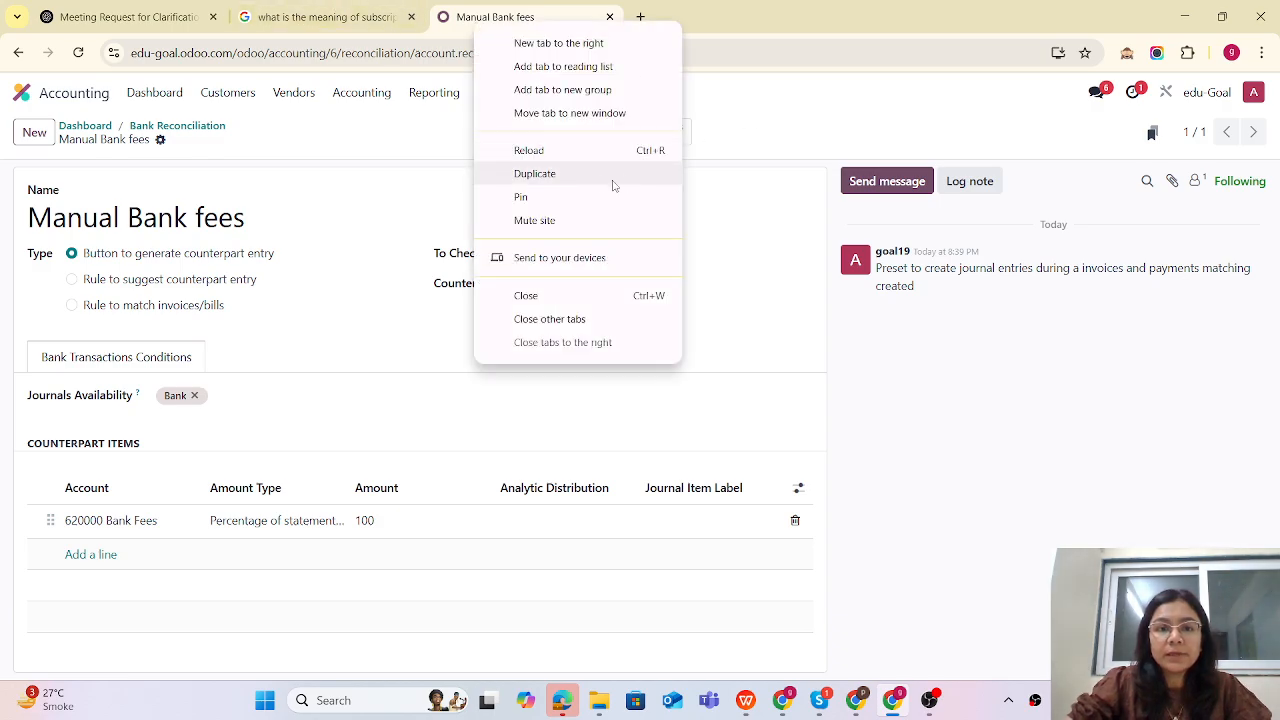
click(535, 174)
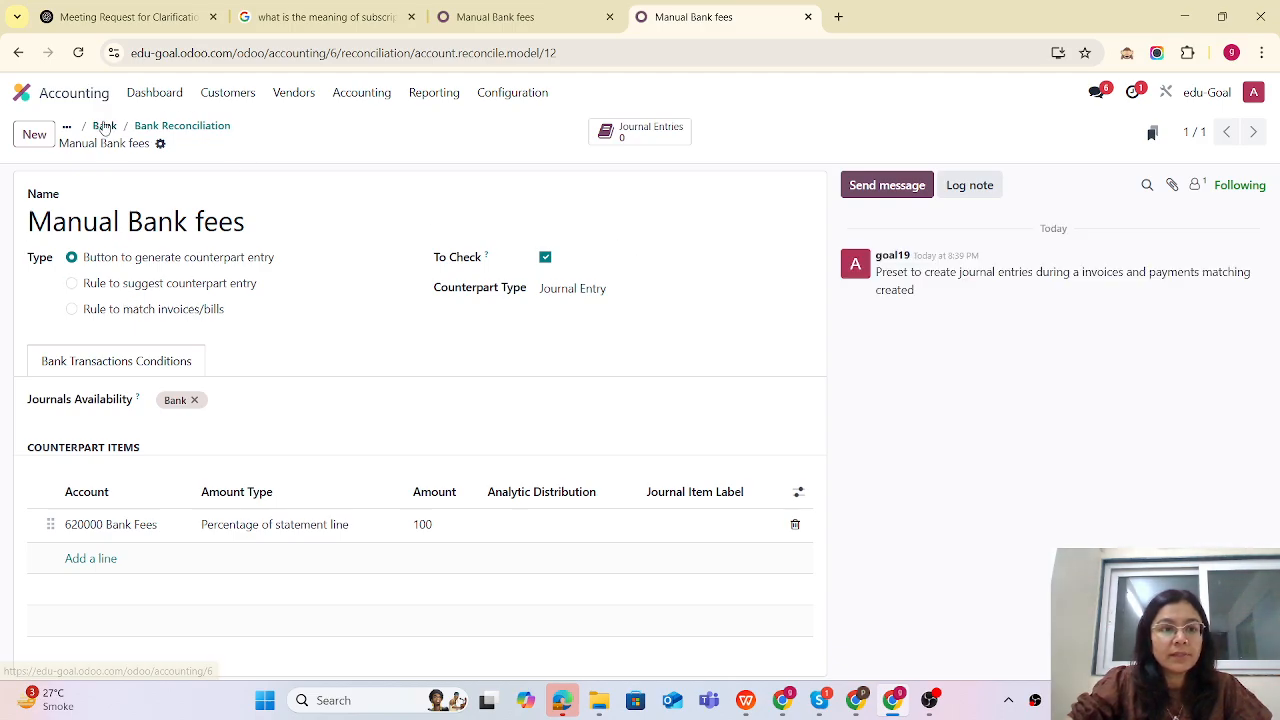
click(104, 126)
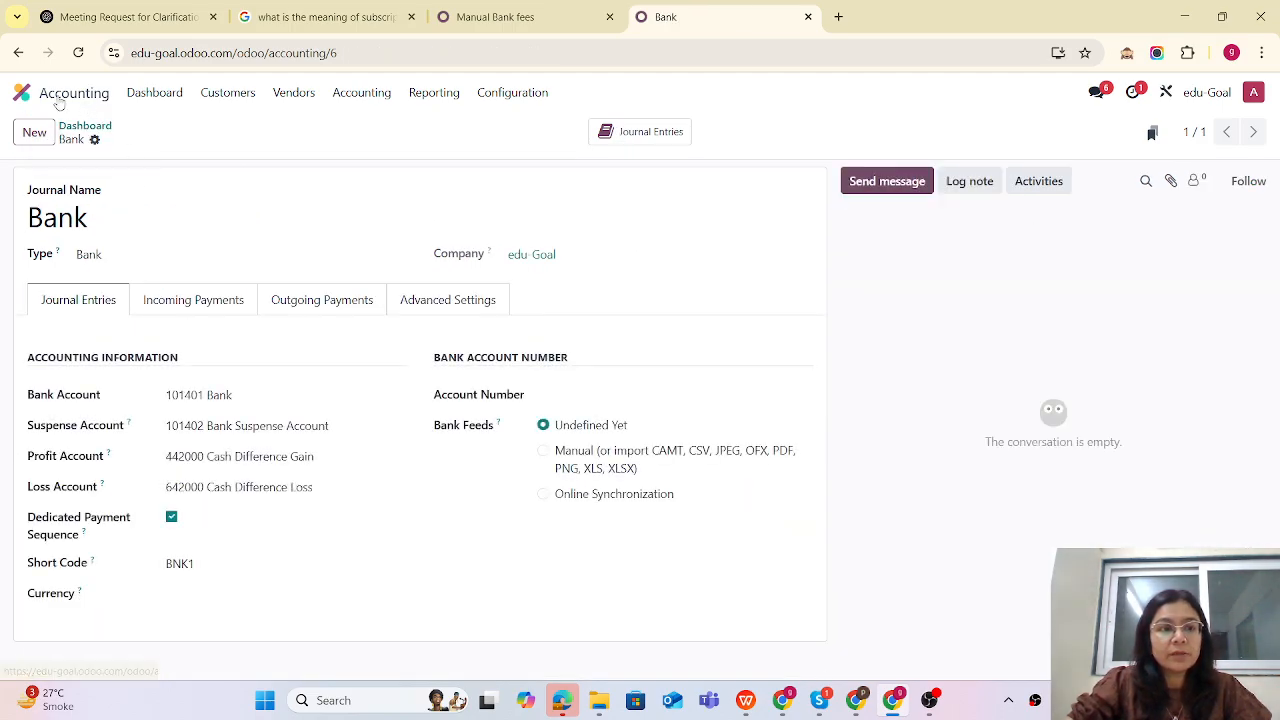
click(25, 92)
text(acc)
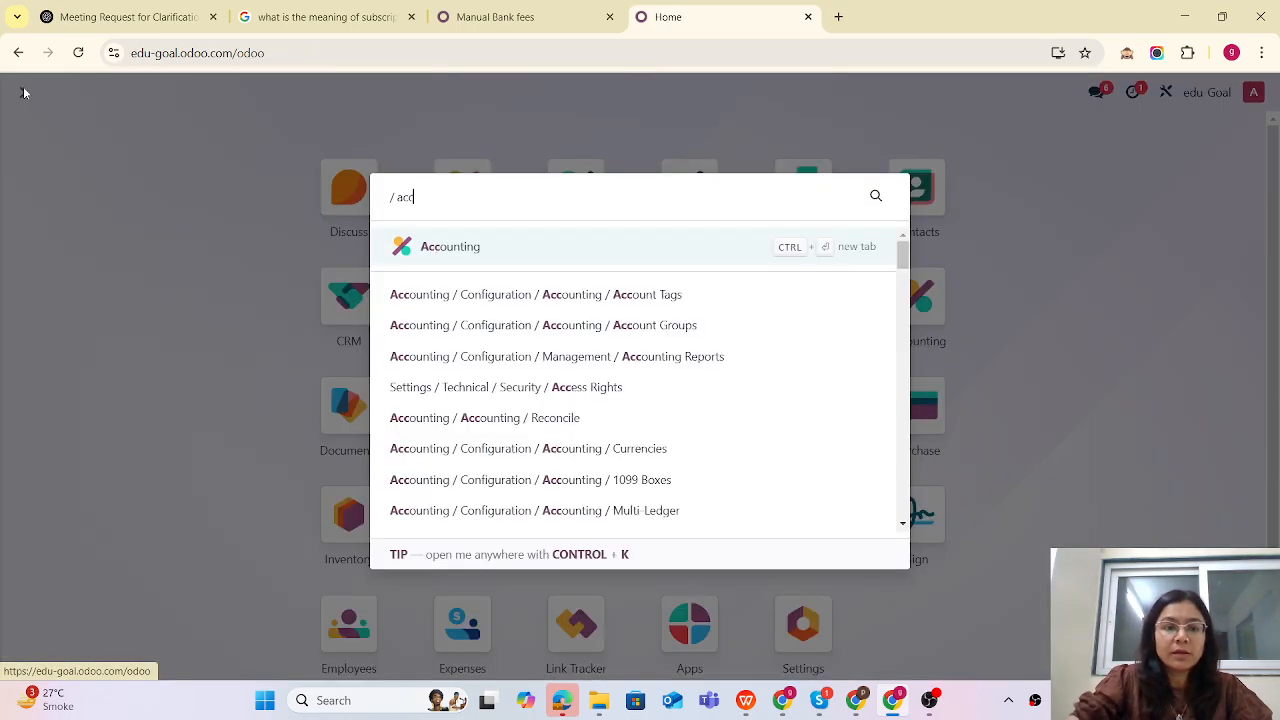
click(432, 250)
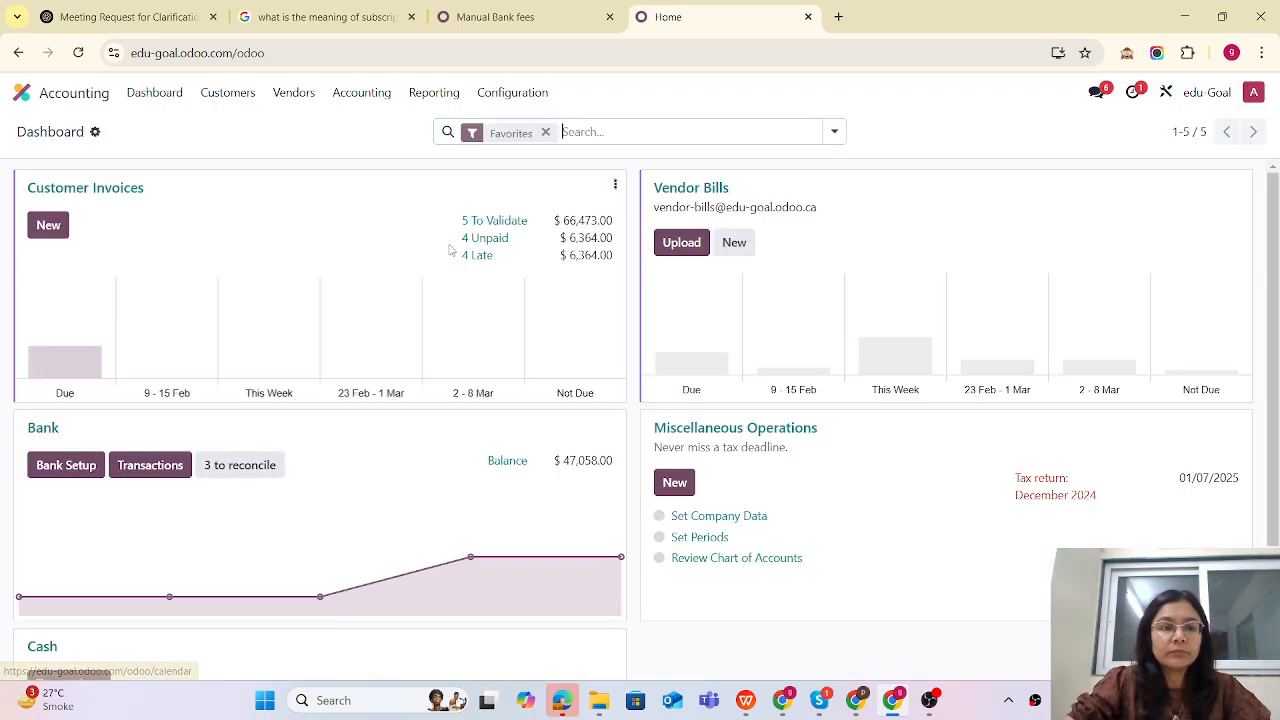
click(240, 463)
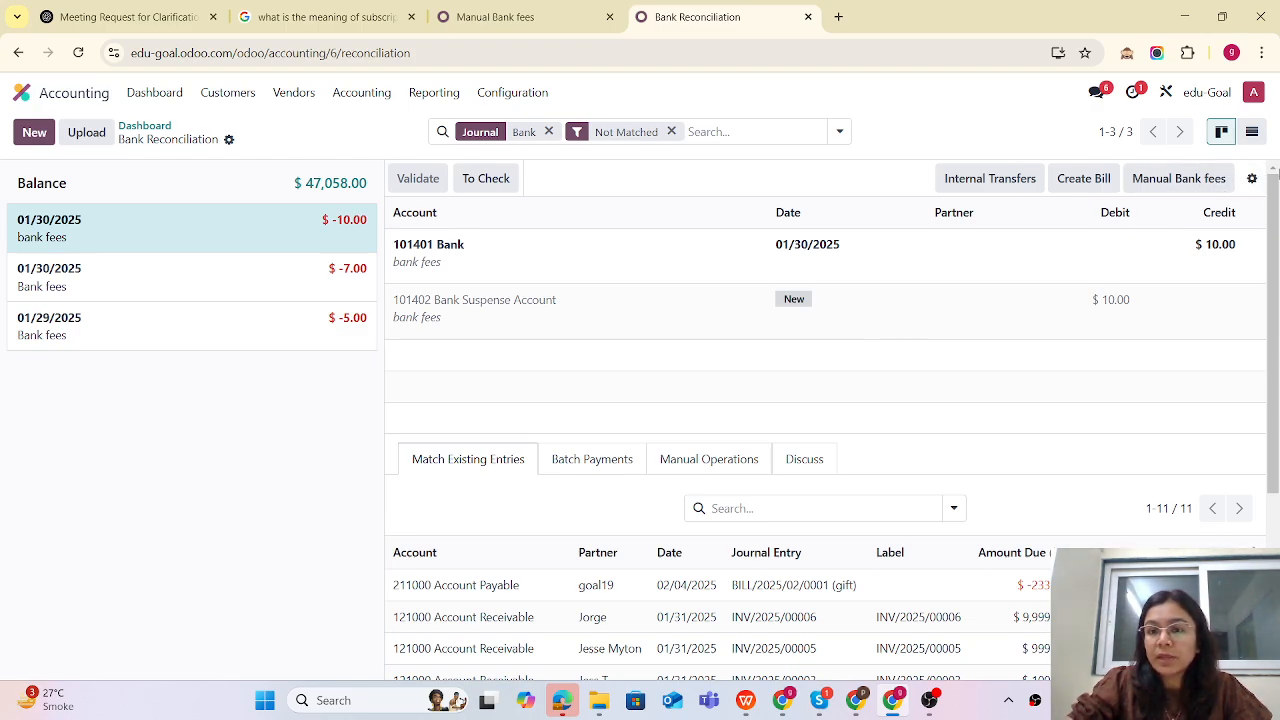
- Open the list of reconciliation models and refresh the saved model's tab to compare them
click(1253, 179)
click(1194, 241)
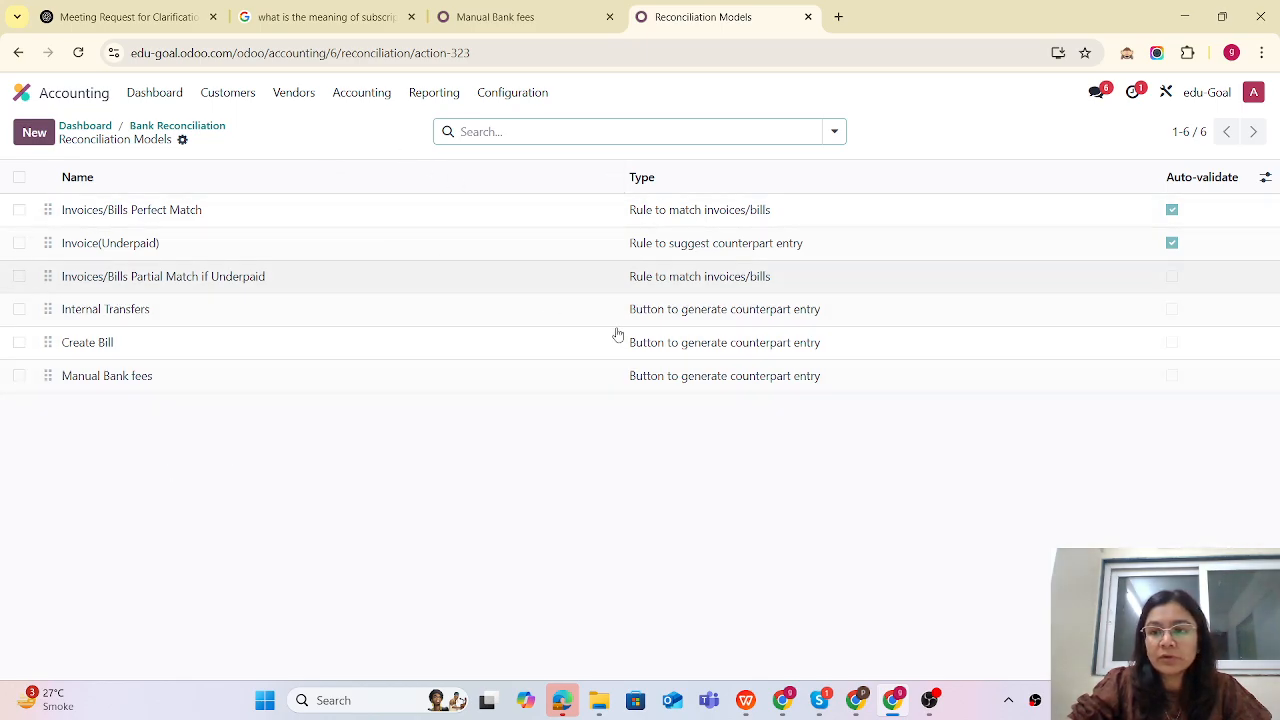
click(480, 16)
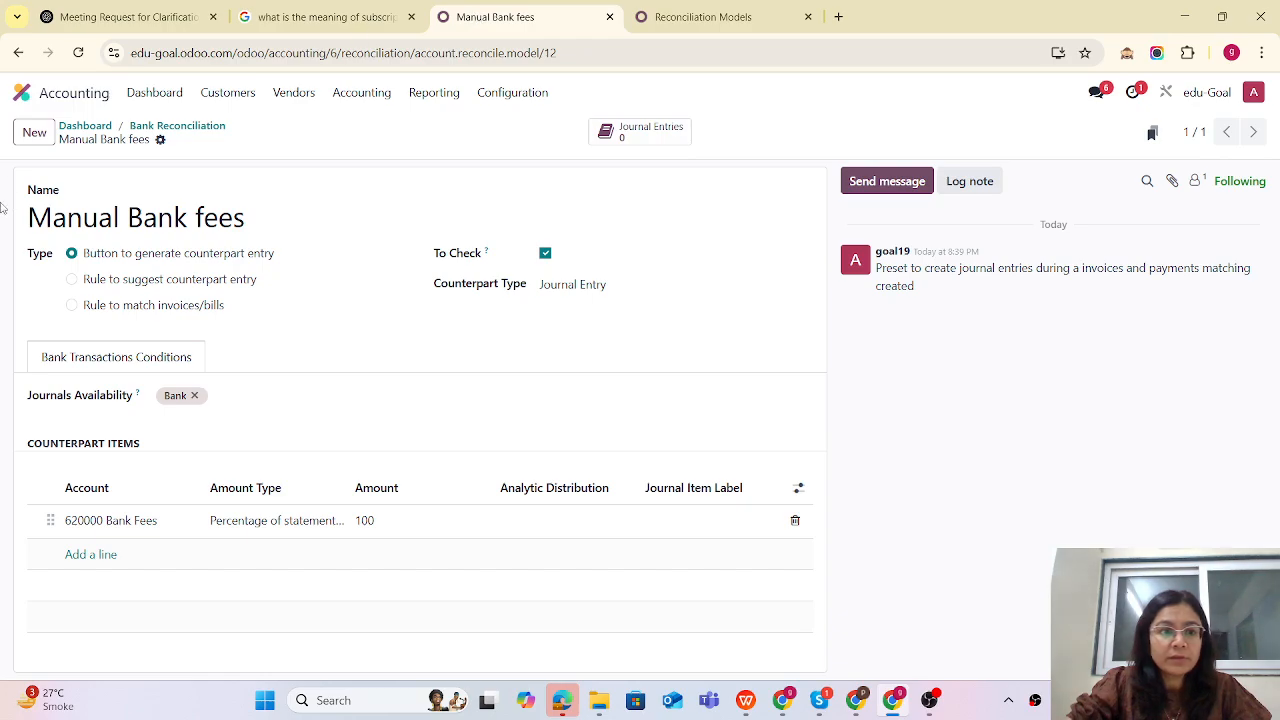
click(79, 53)
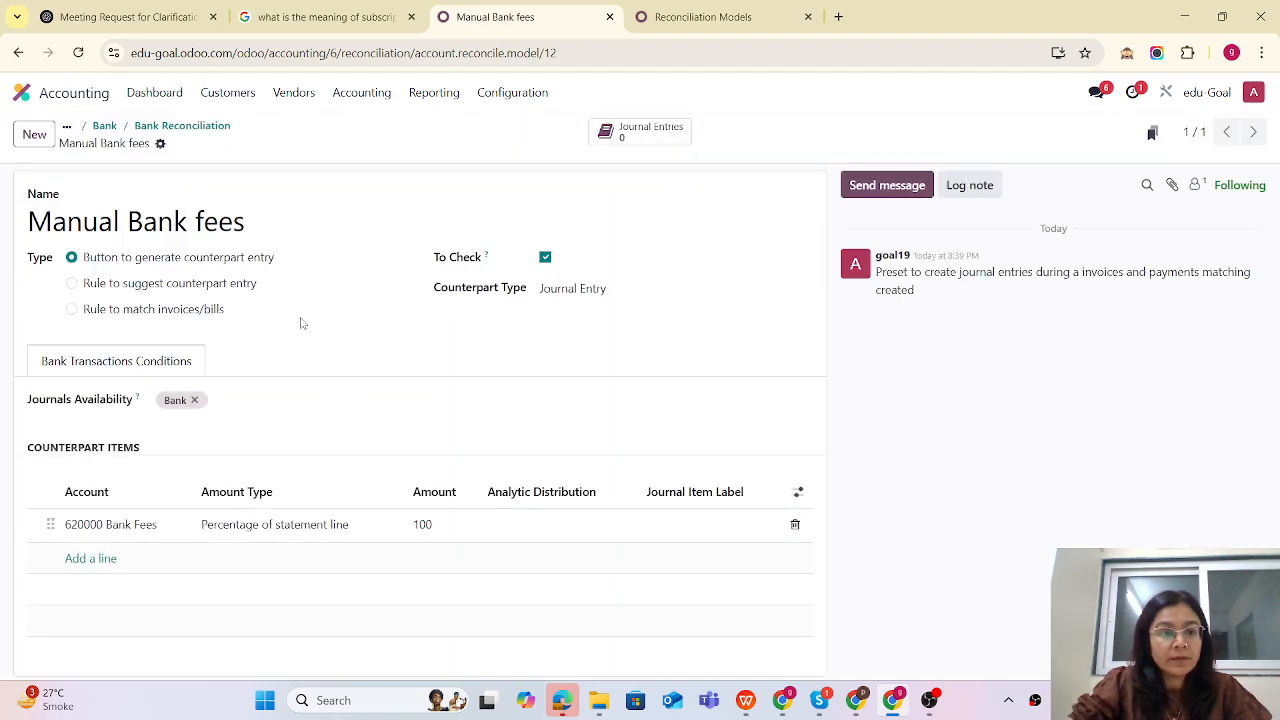
click(733, 20)
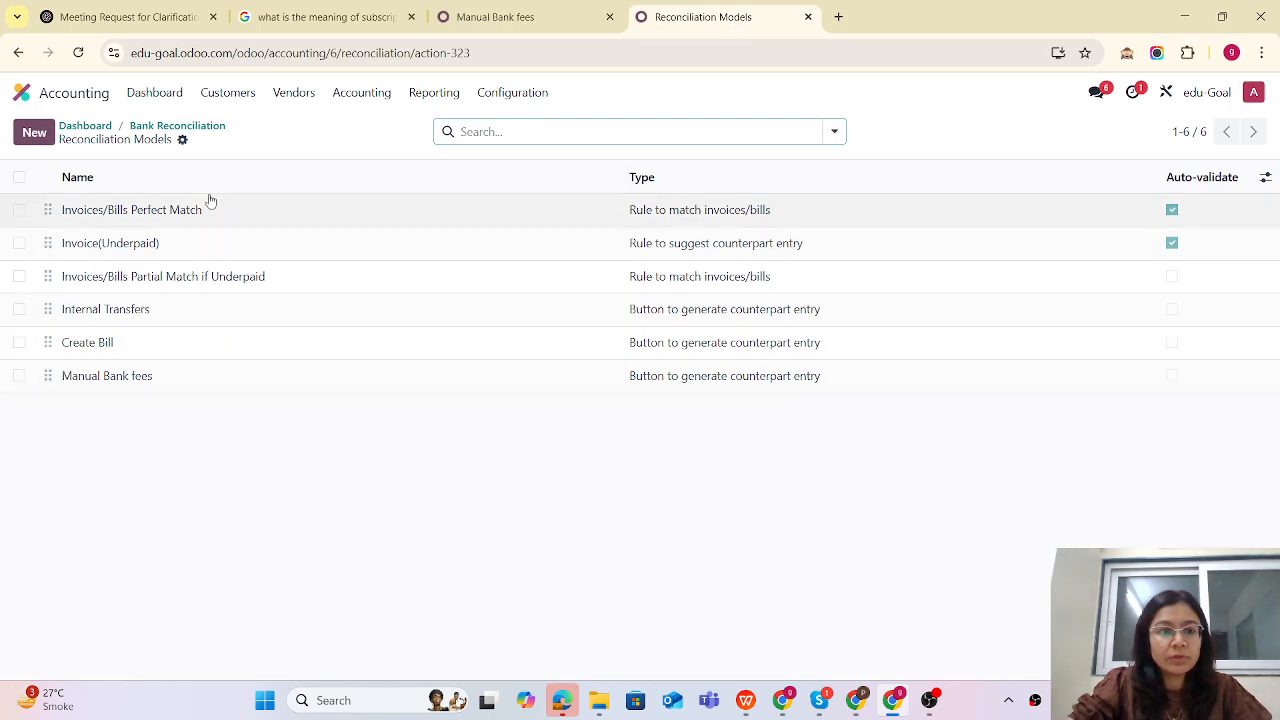
- Return to the bank reconciliation, apply the Manual Bank fees model to the $10.00 bank fee line and validate it
click(75, 126)
click(243, 472)
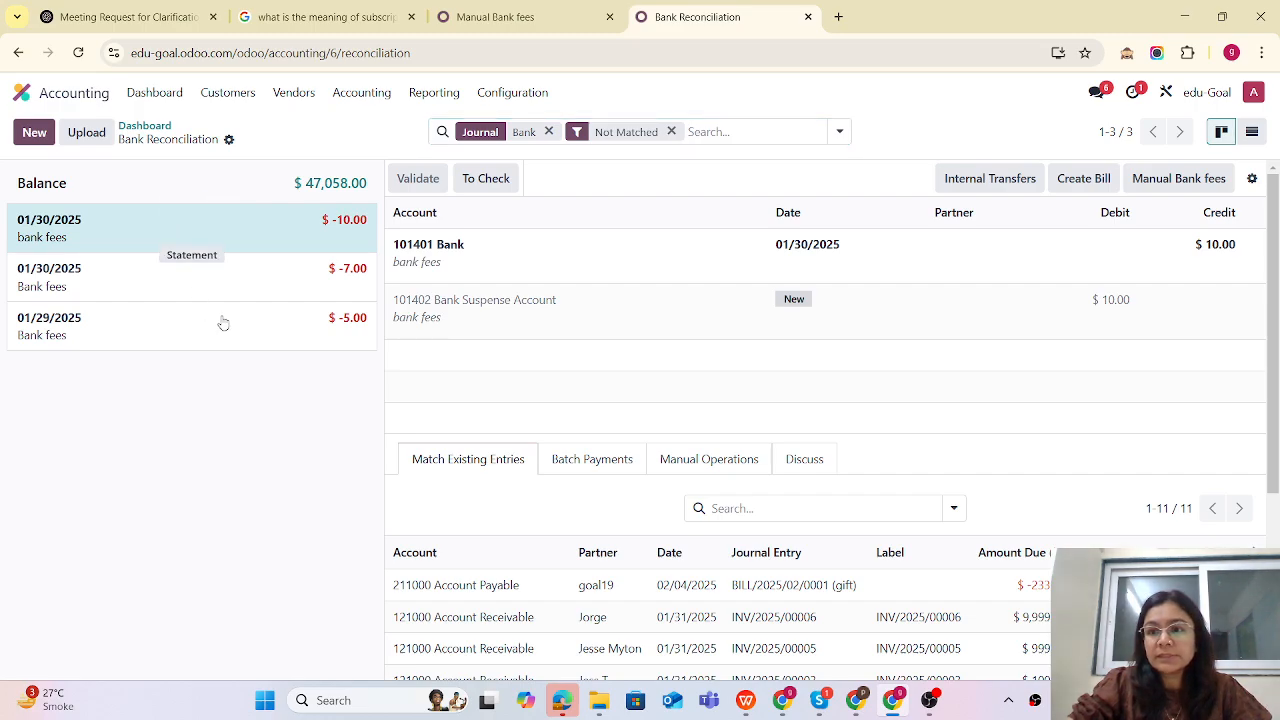
click(1176, 180)
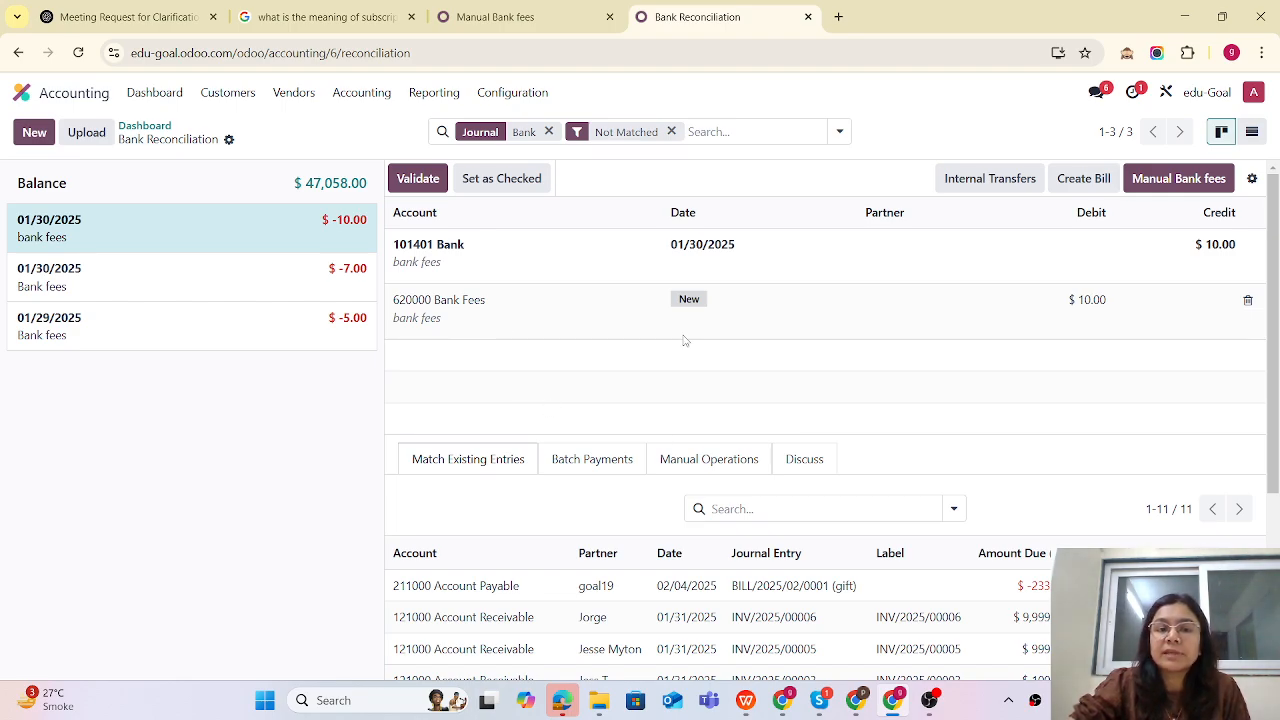
click(418, 179)
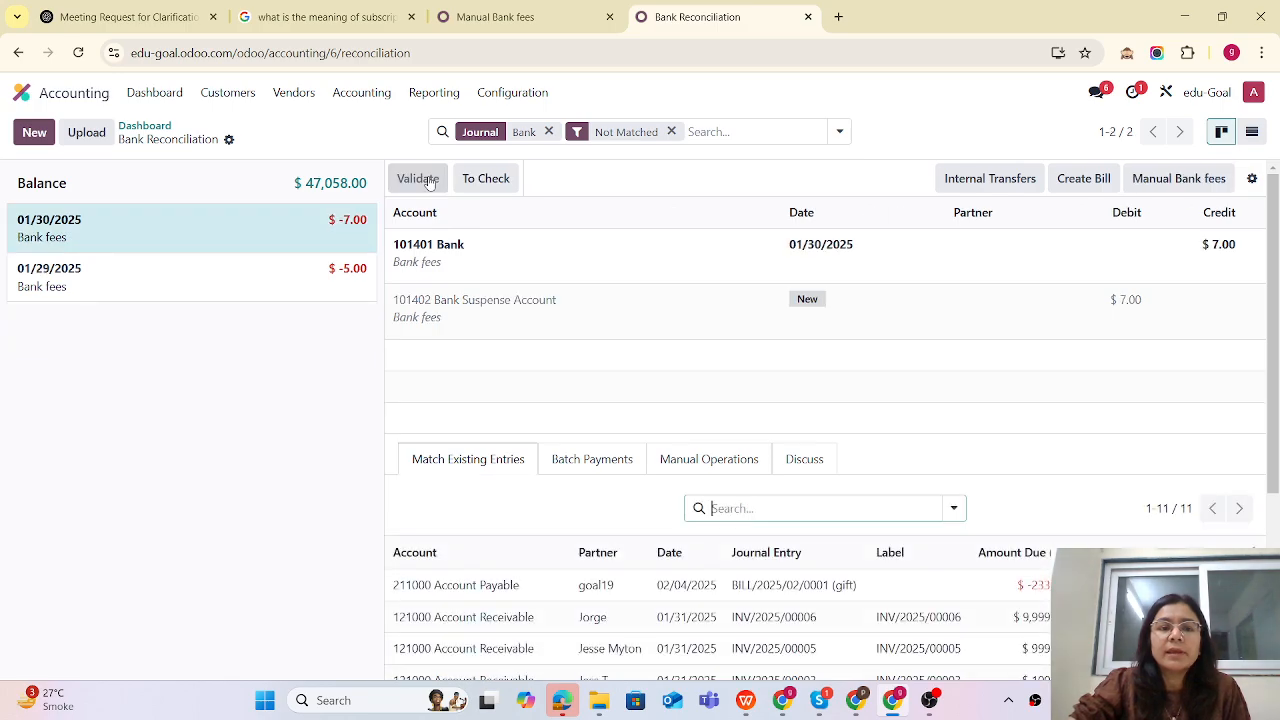
- Apply the Manual Bank fees model to the $7.00 bank fee line and validate it
click(260, 235)
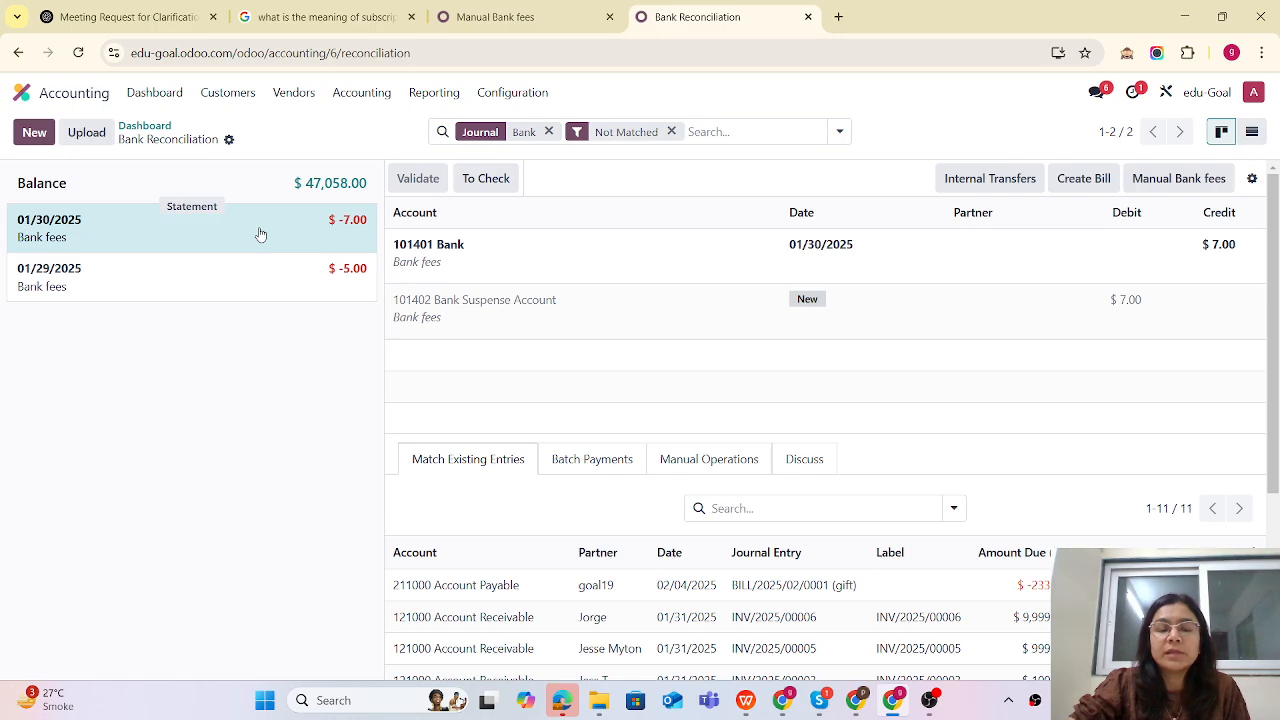
click(1177, 178)
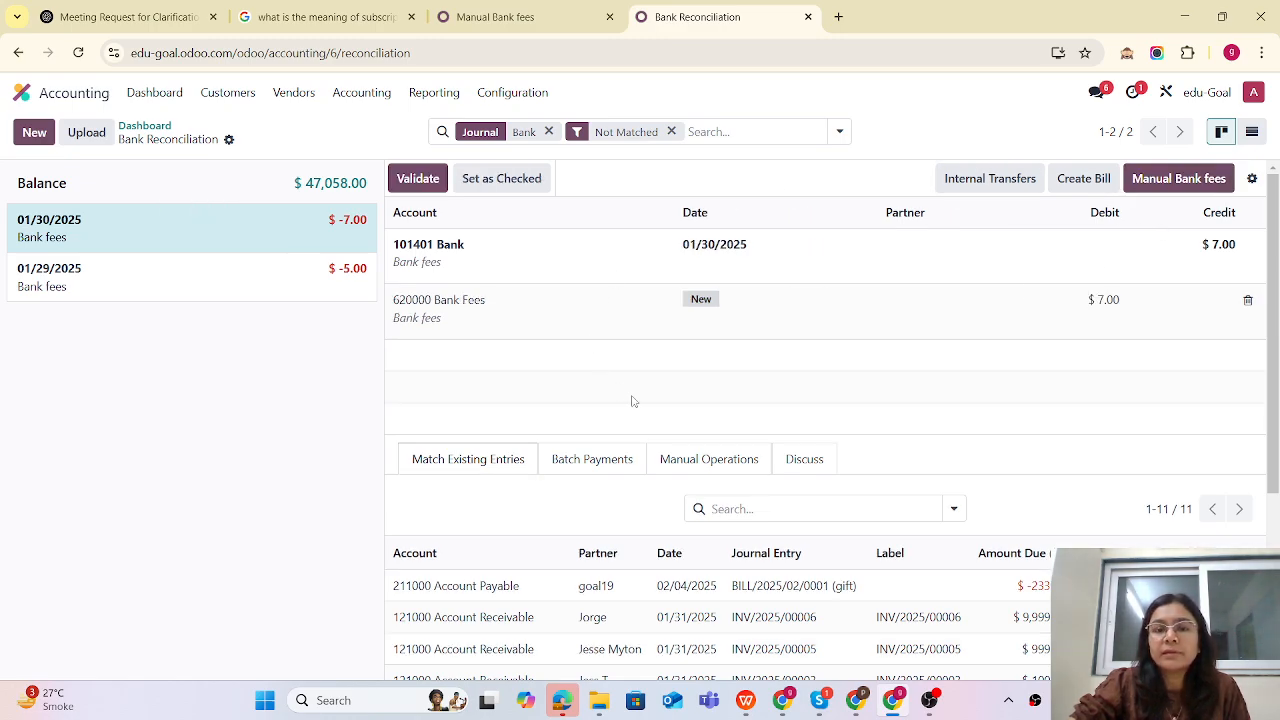
click(415, 181)
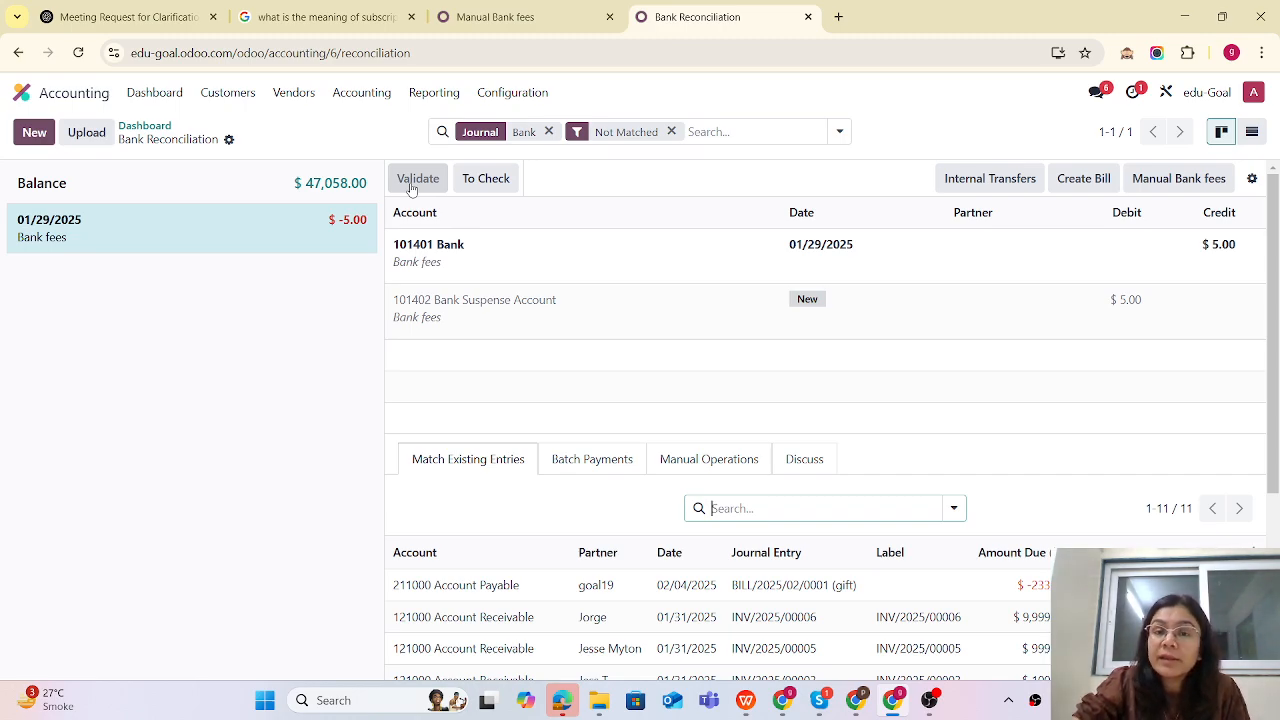
- Open the reconciliation models list and delete the Manual Bank fees model
click(1252, 178)
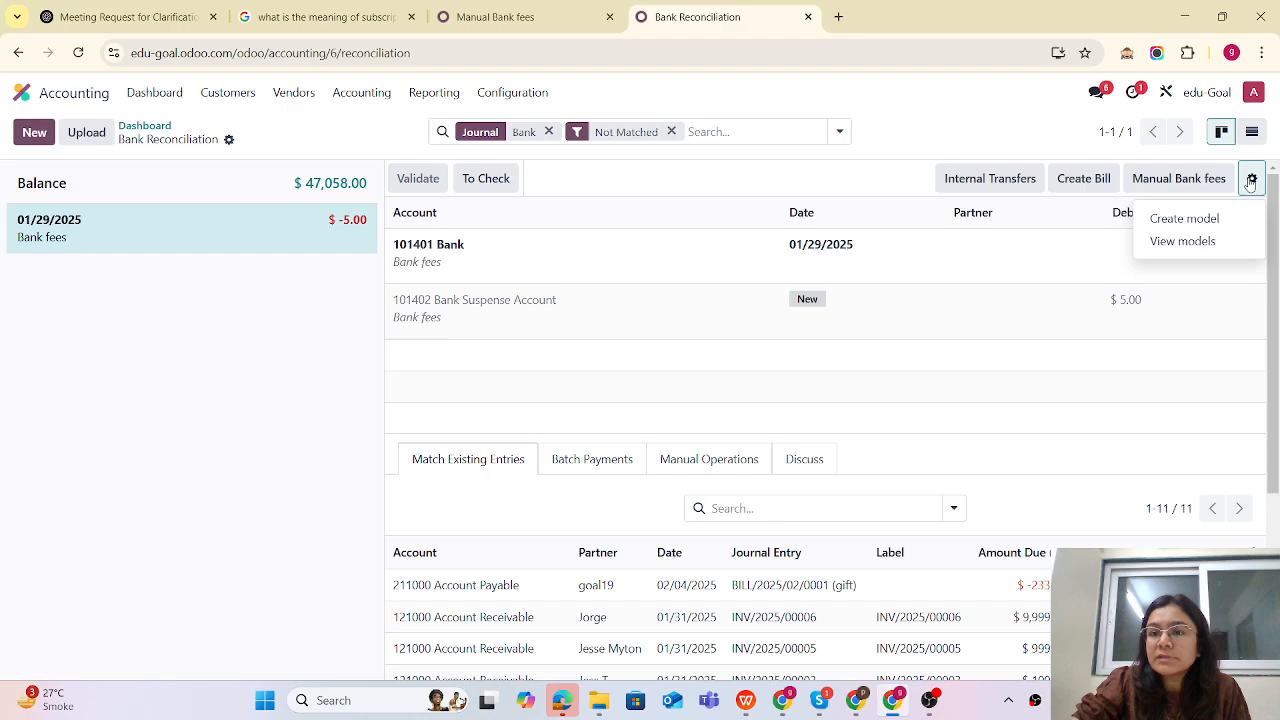
click(1192, 243)
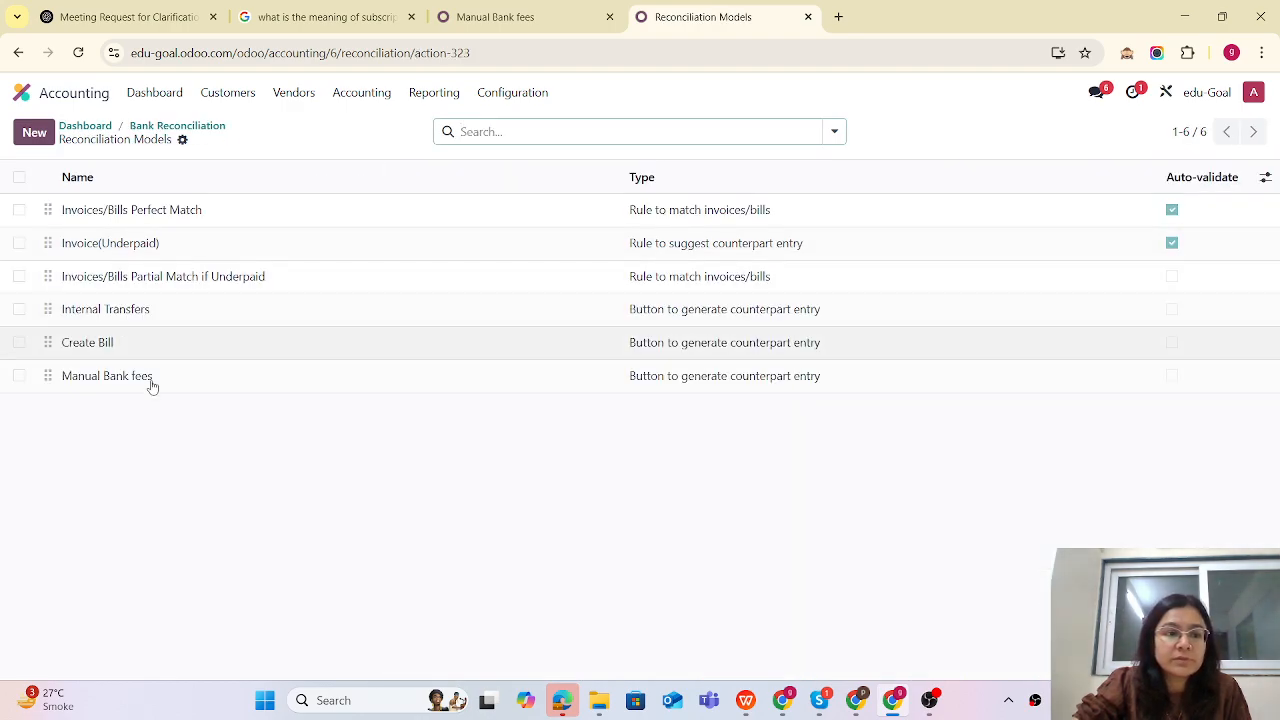
click(69, 379)
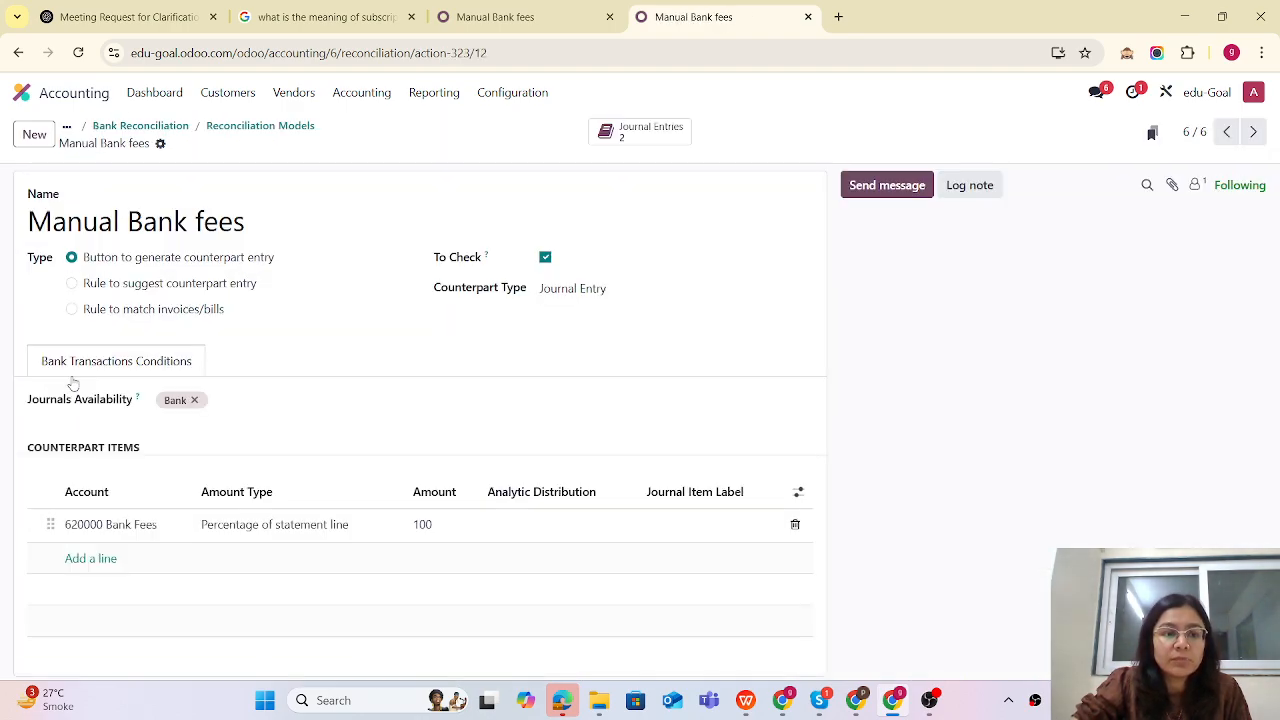
click(160, 143)
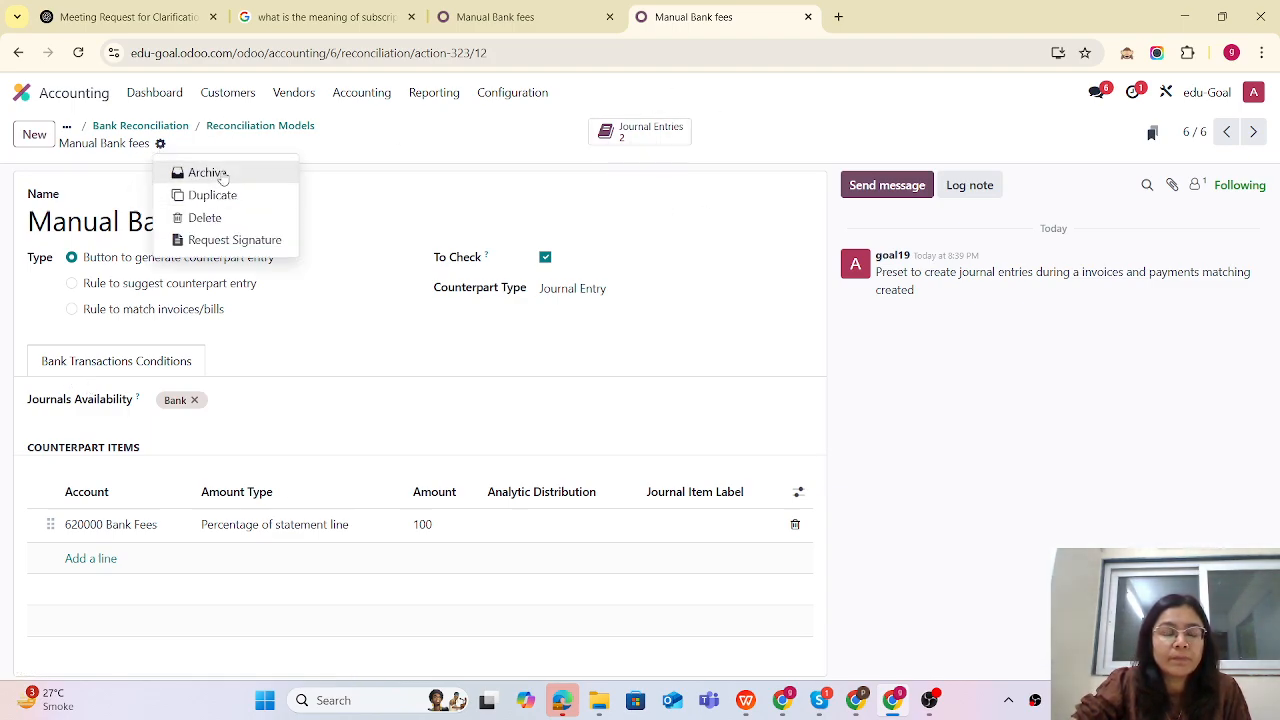
click(205, 218)
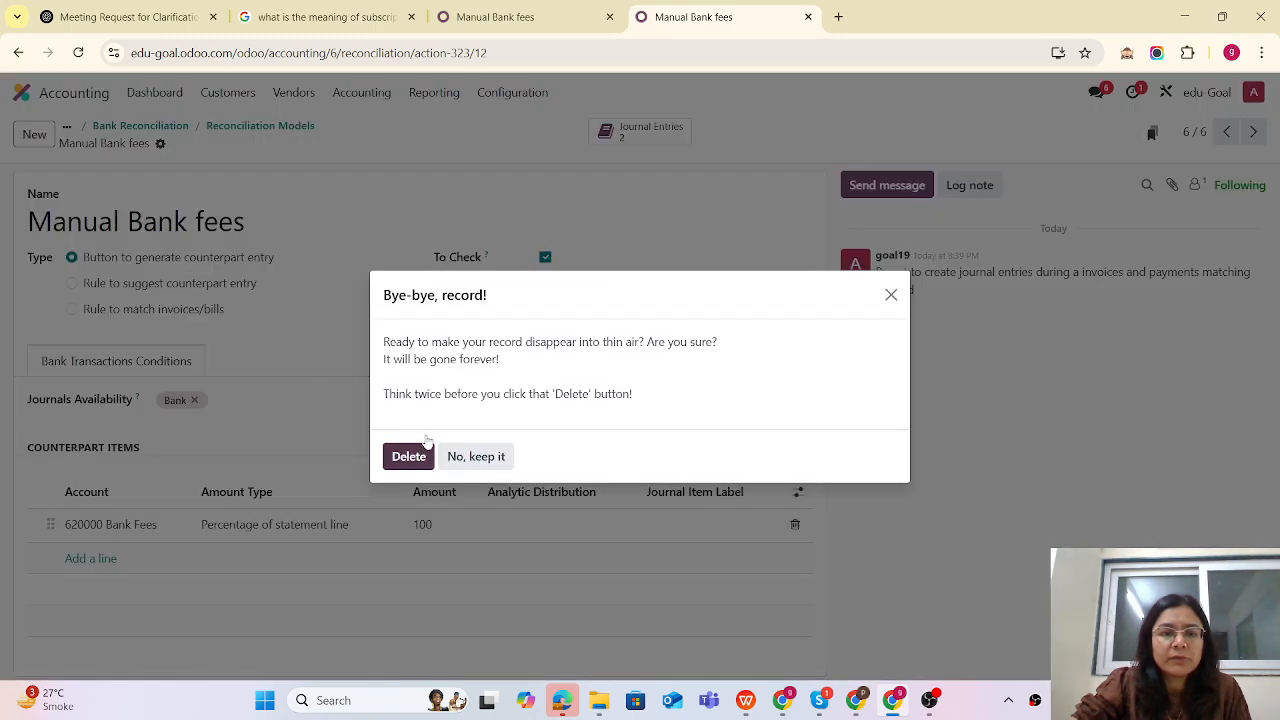
click(409, 460)
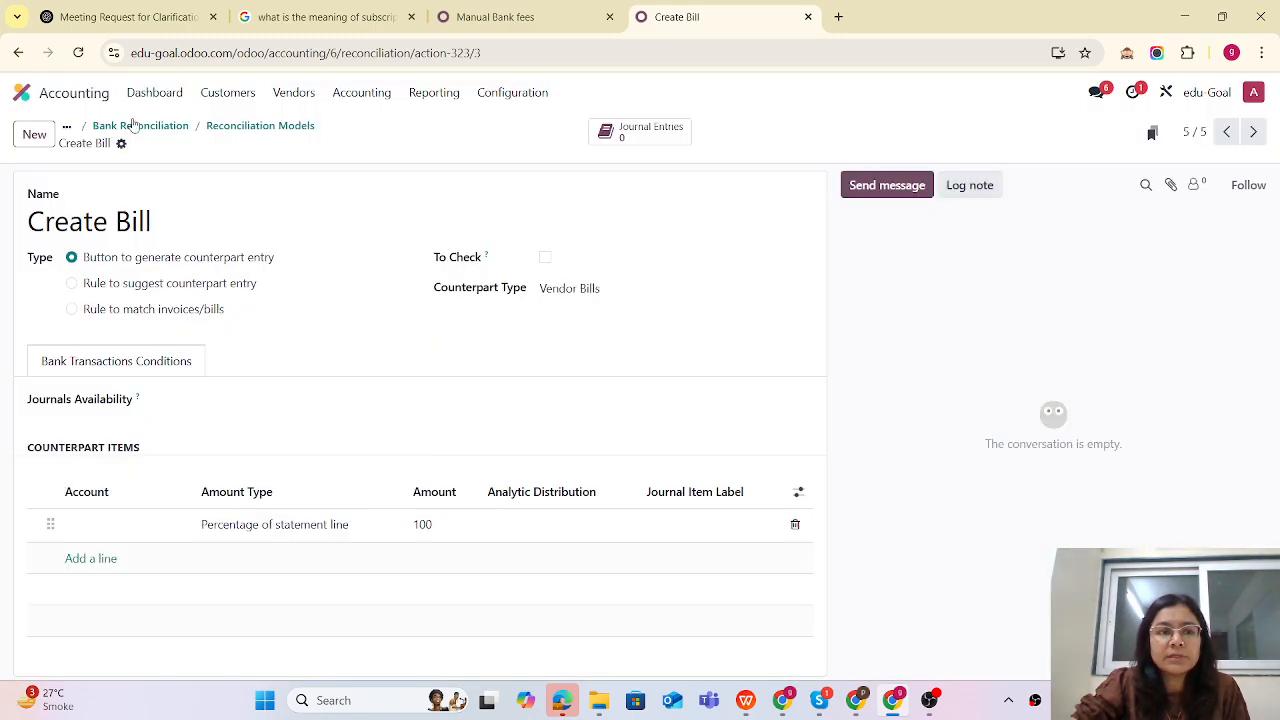
- Create a new reconciliation model named Automatic Bank fees from the reconciliation models list
click(139, 127)
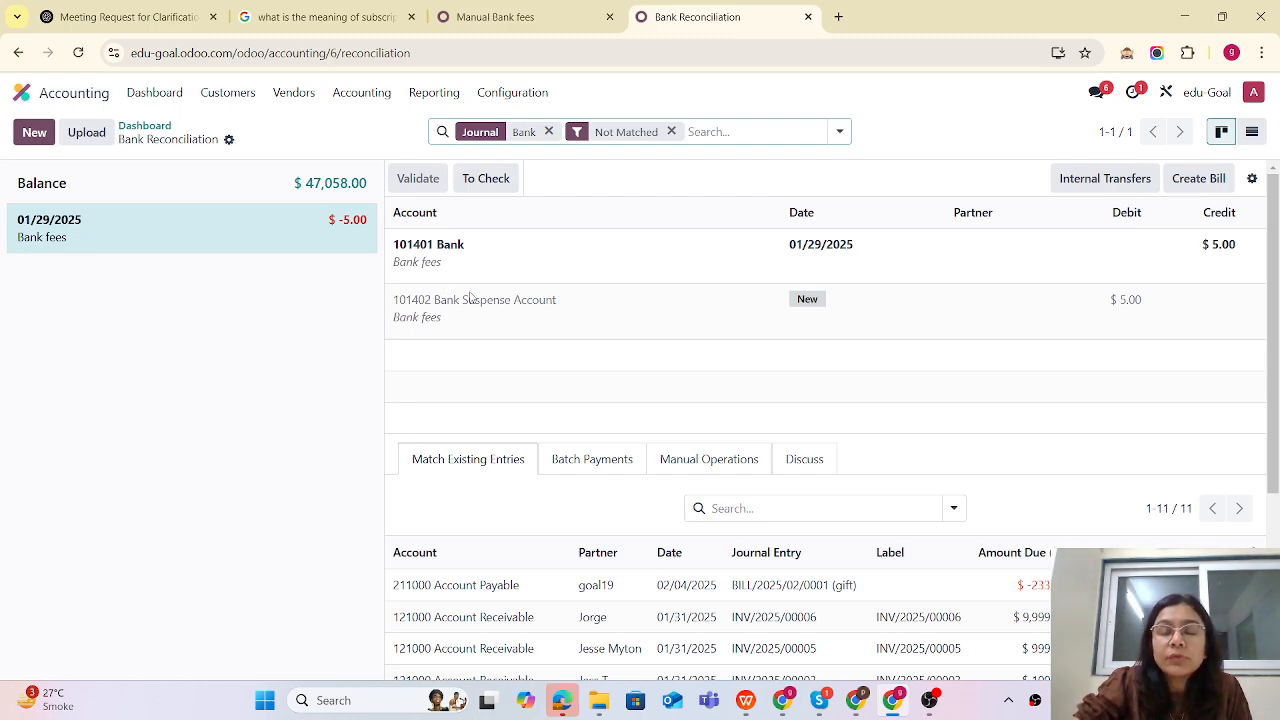
click(1251, 178)
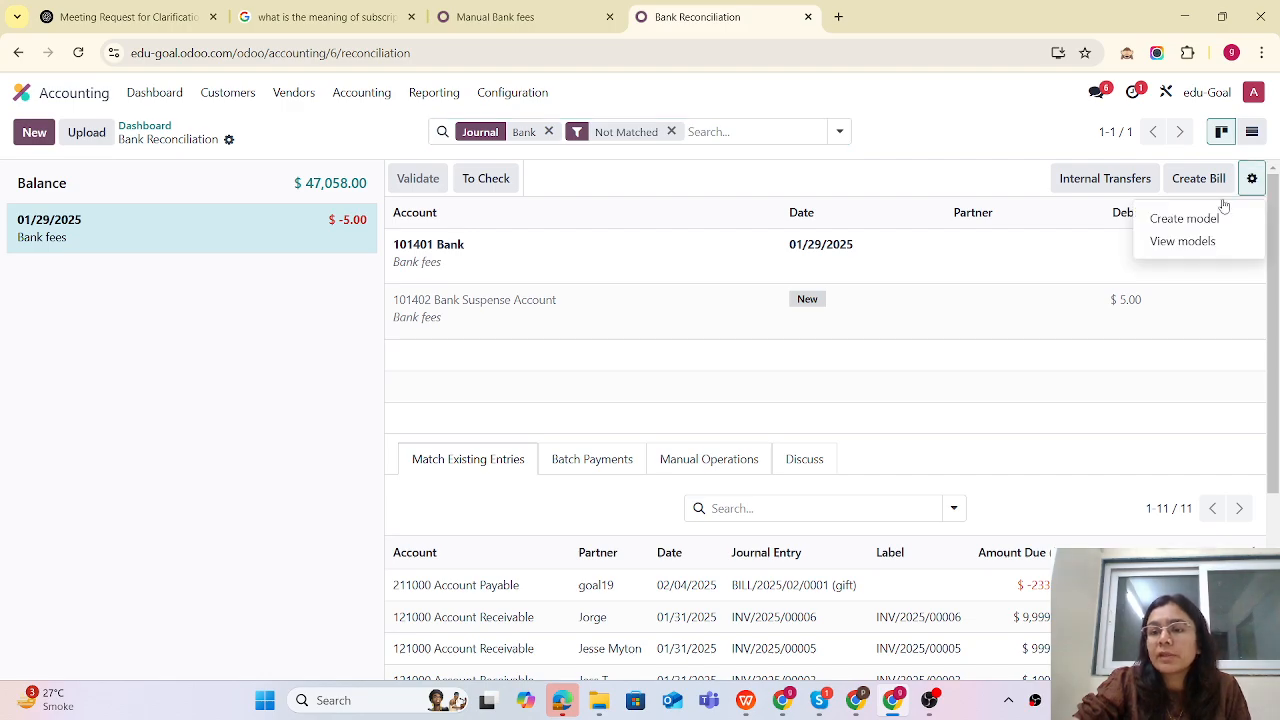
click(1183, 241)
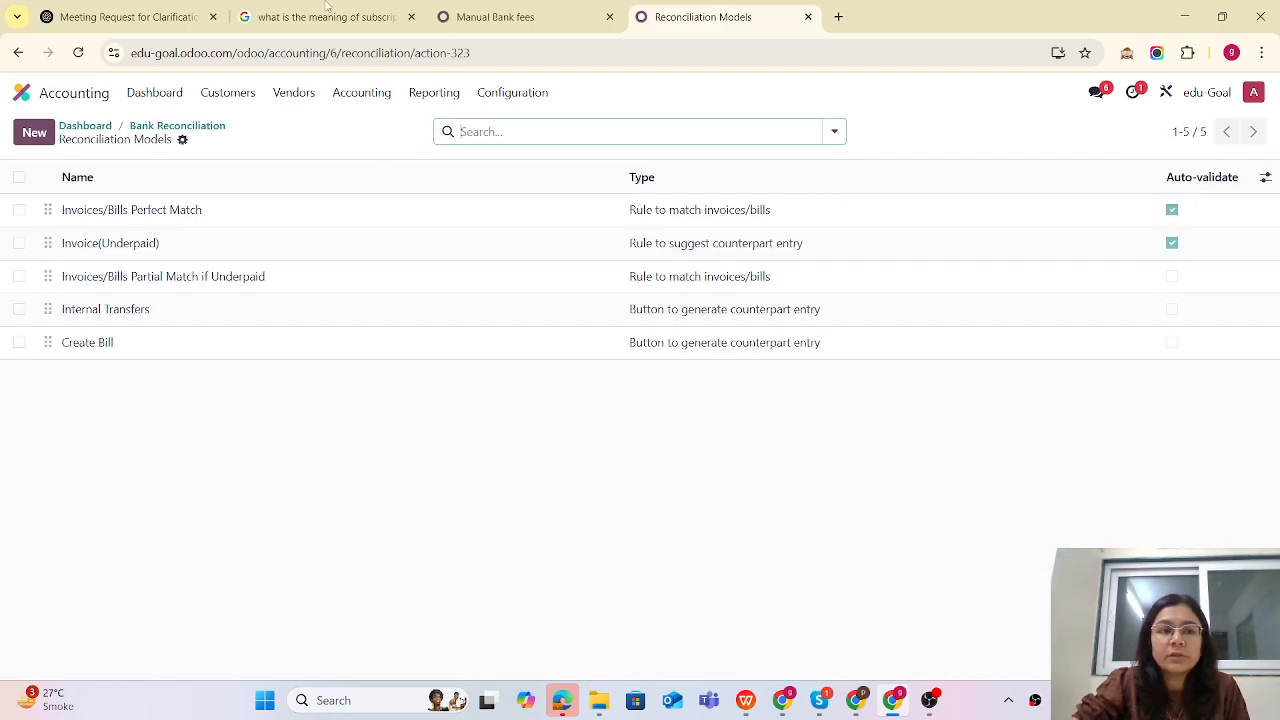
click(33, 133)
text(Automatic)
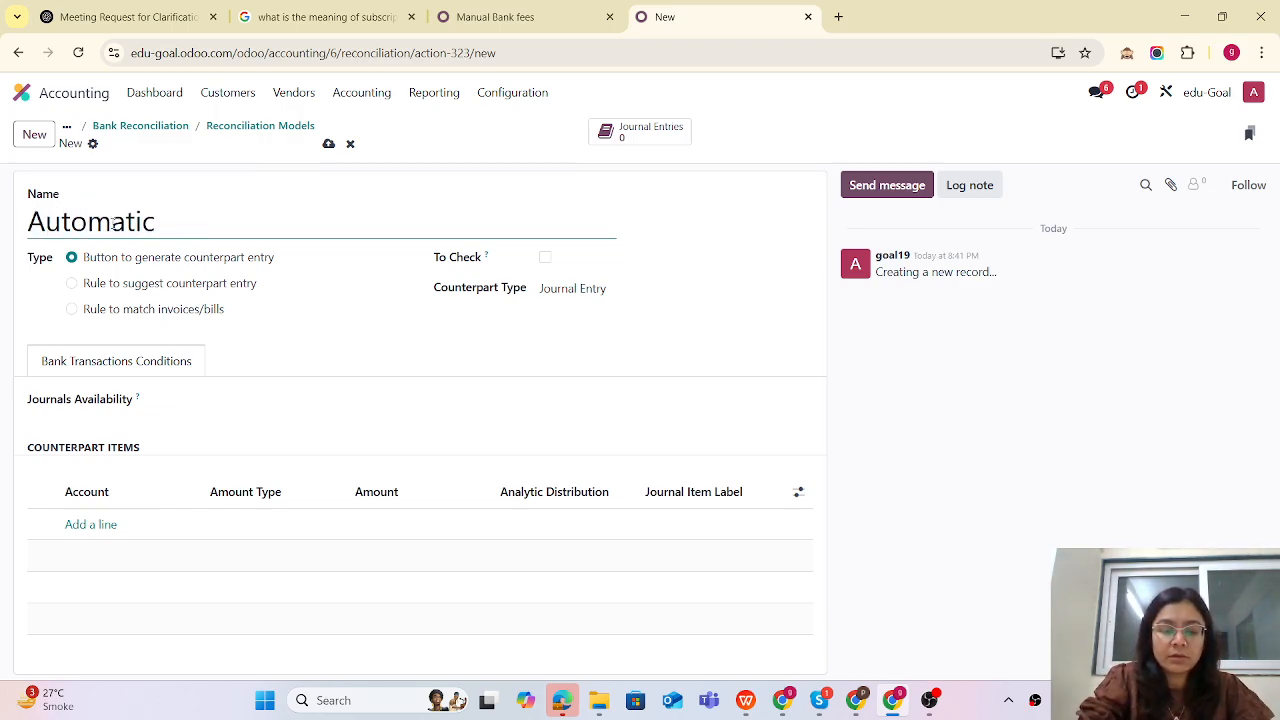
text( BAnk fees)
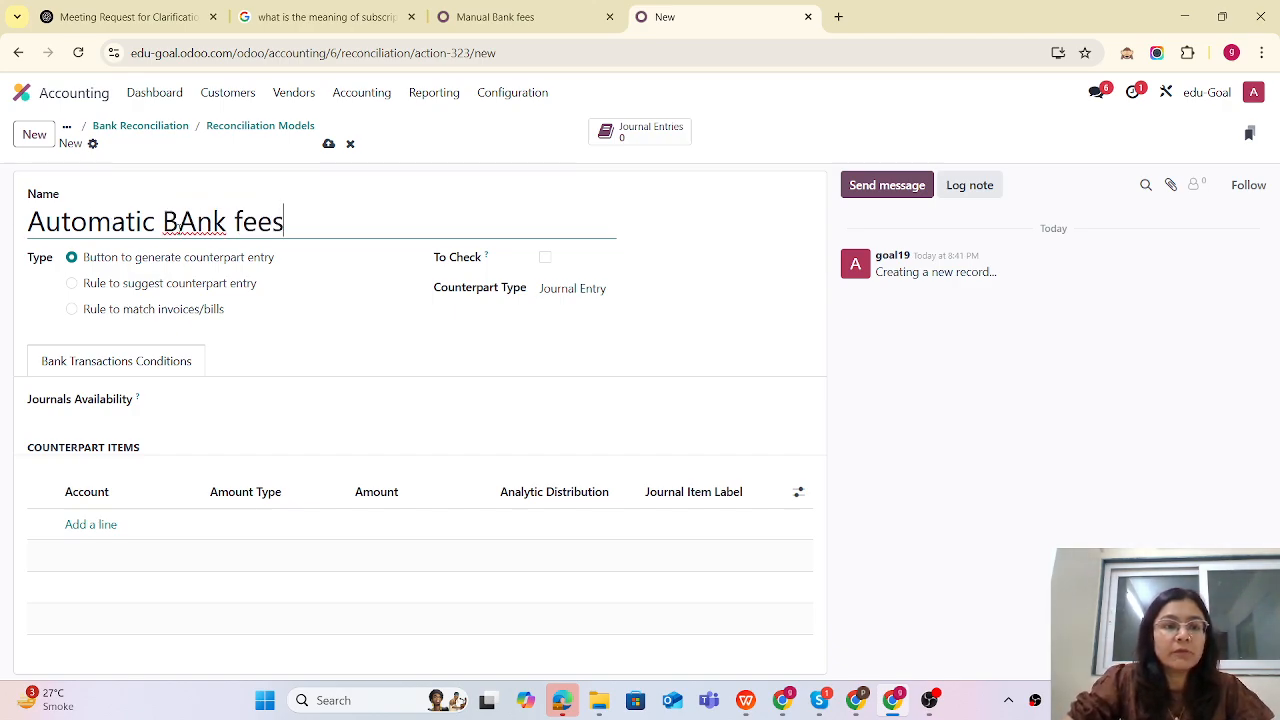
double_click(195, 222)
right_click(226, 234)
click(245, 248)
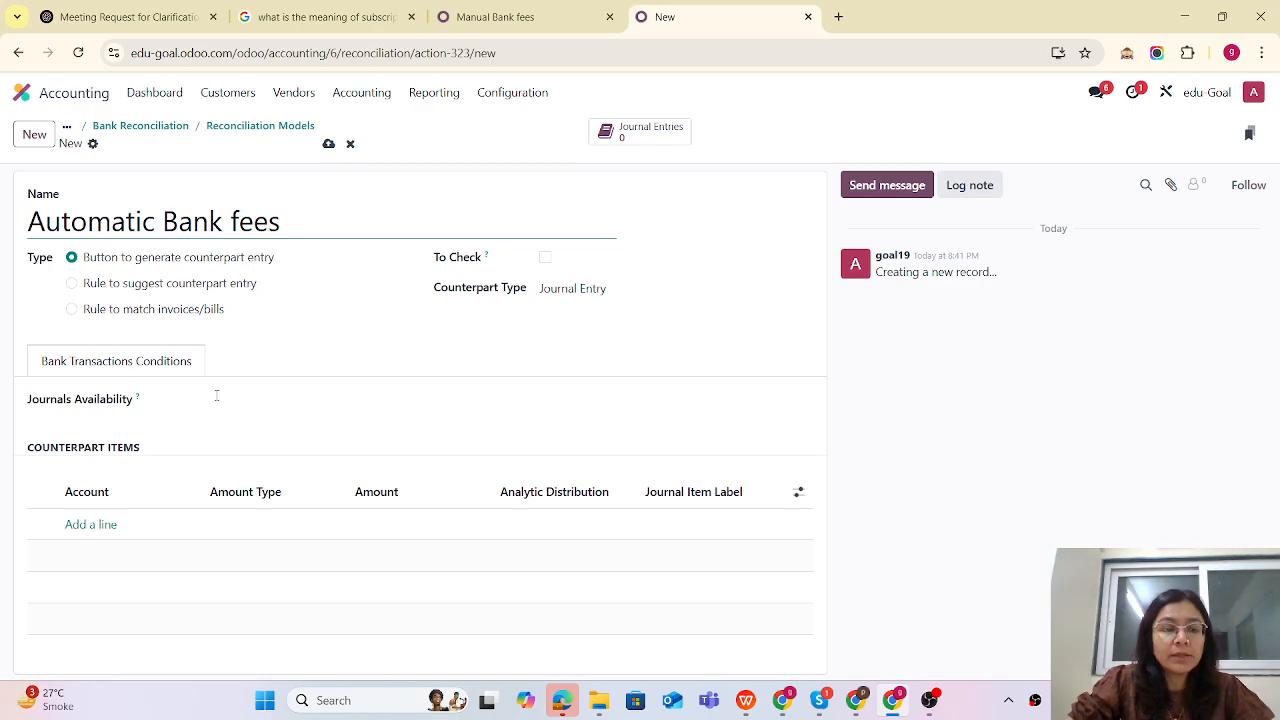
- Make it an auto-validated Rule to suggest counterpart entry for amounts lower than 10.00 whose label contains fees
click(71, 285)
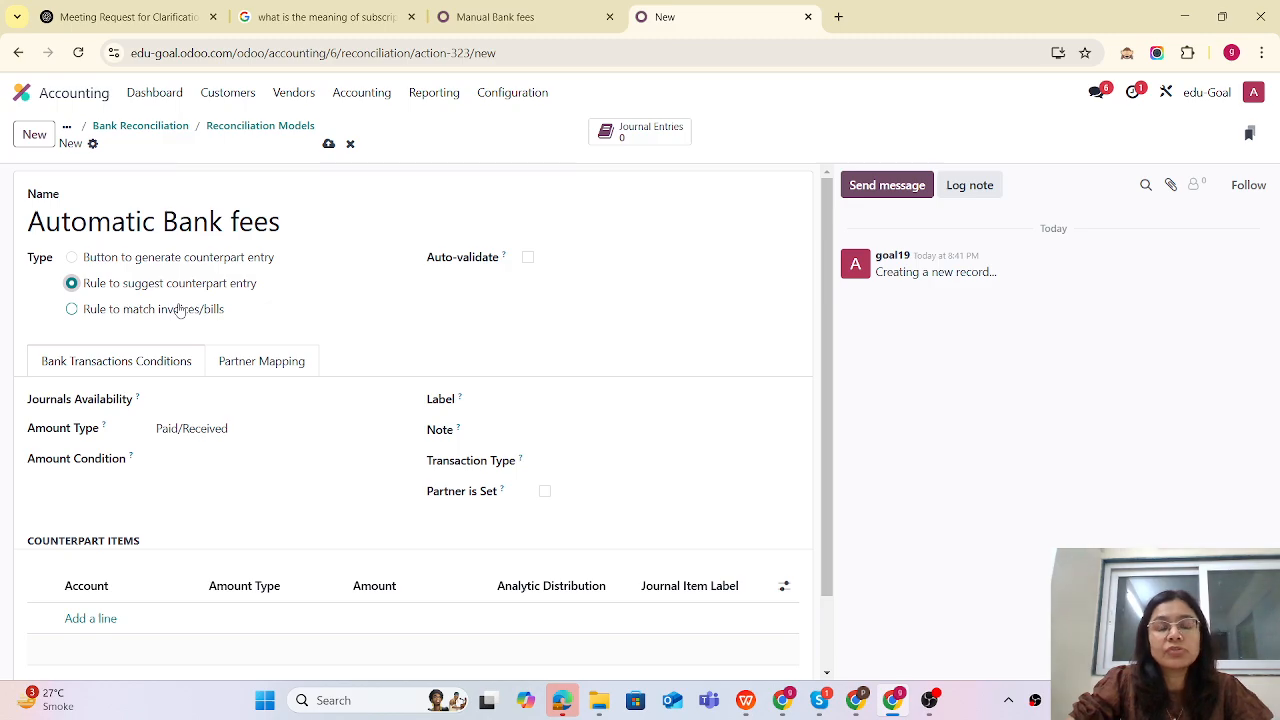
click(528, 258)
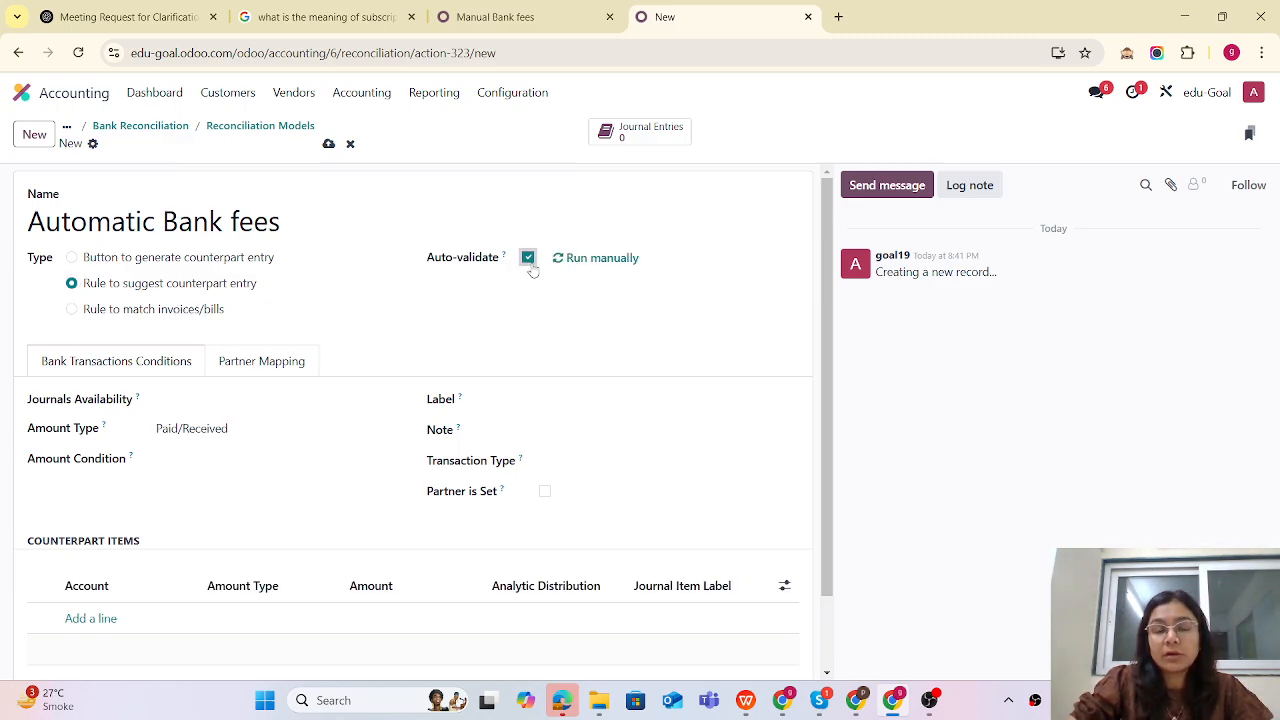
click(196, 466)
click(199, 502)
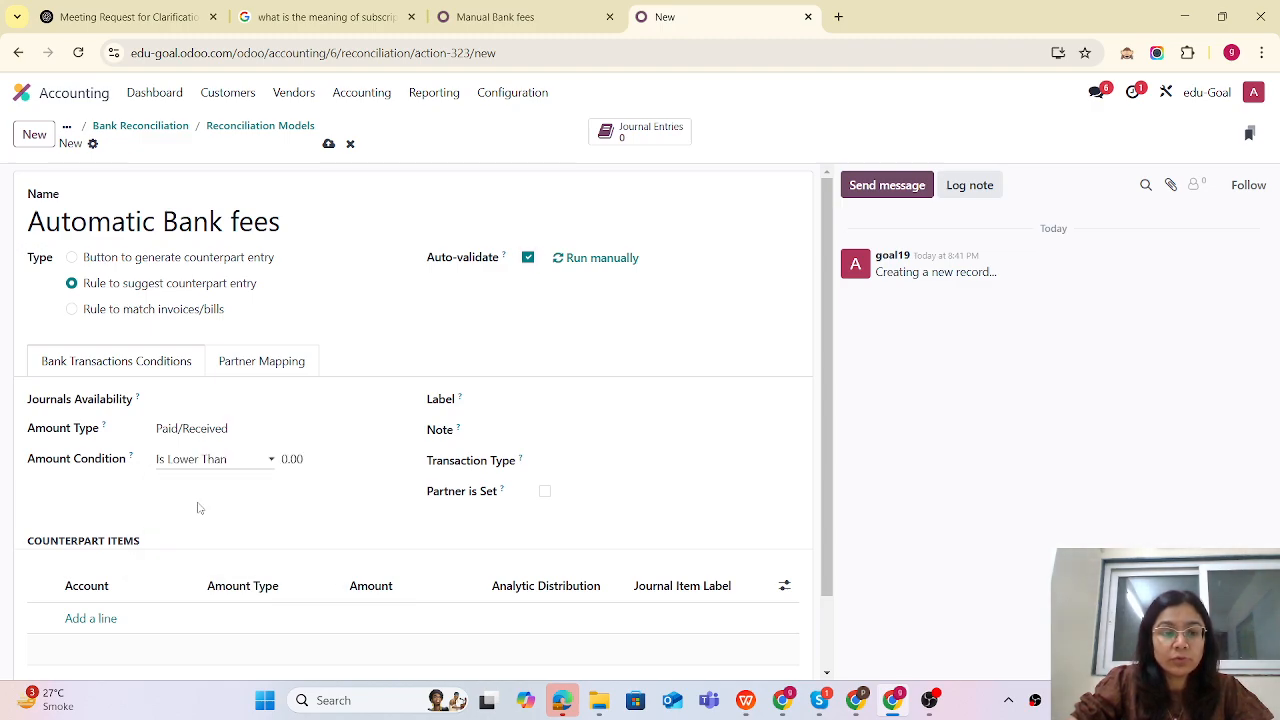
click(300, 458)
text(1)
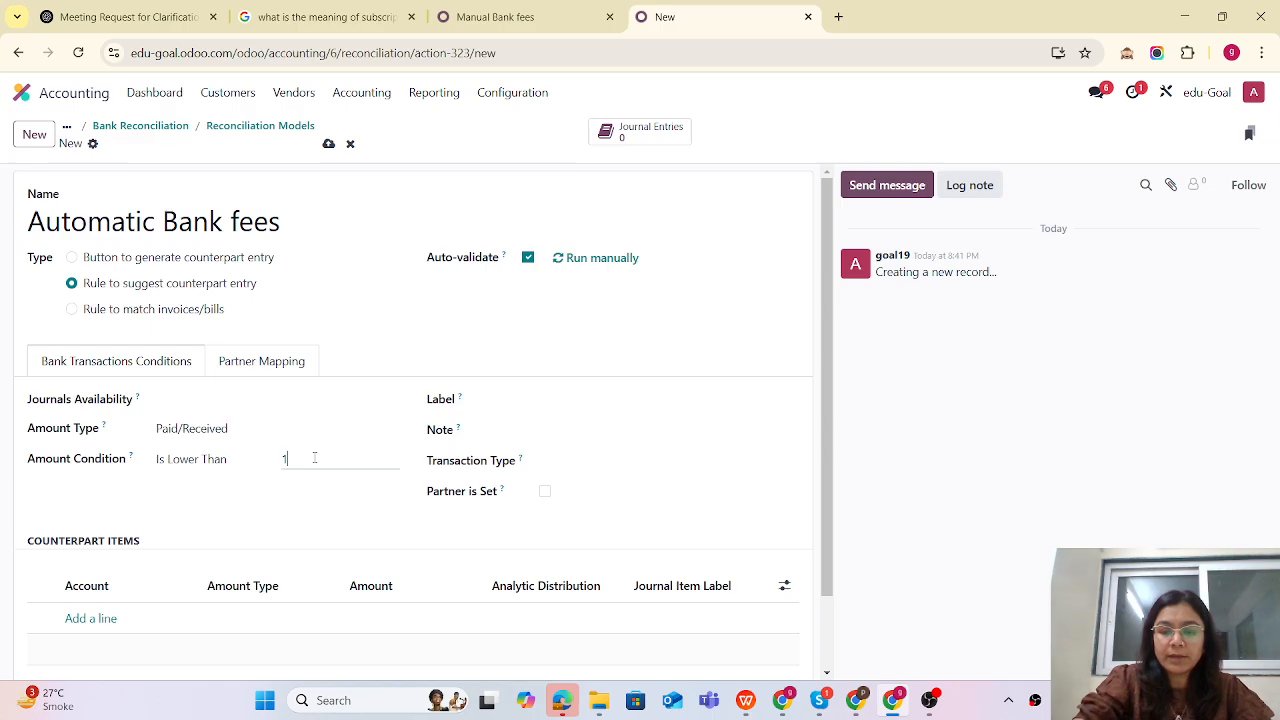
click(543, 400)
click(702, 400)
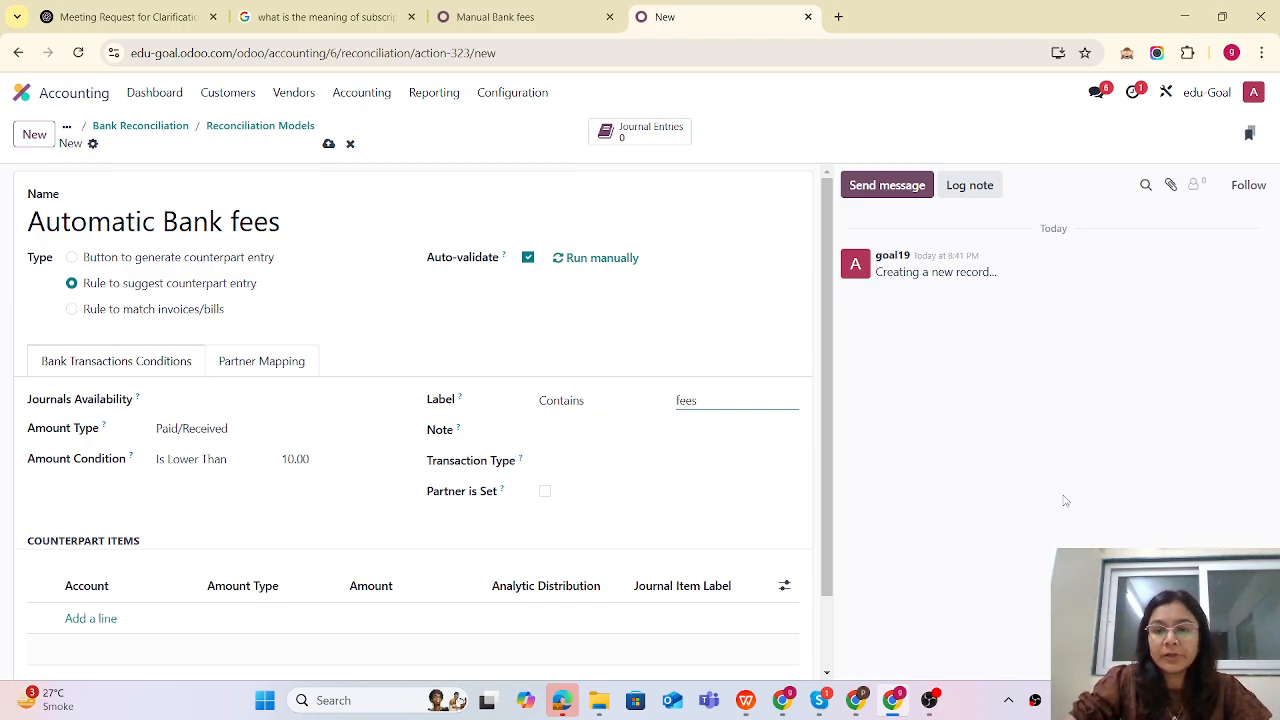
- Add a counterpart line on 620000 Bank Fees with Percentage of statement line, then save the model
scroll(126, 514, down, 1)
click(88, 538)
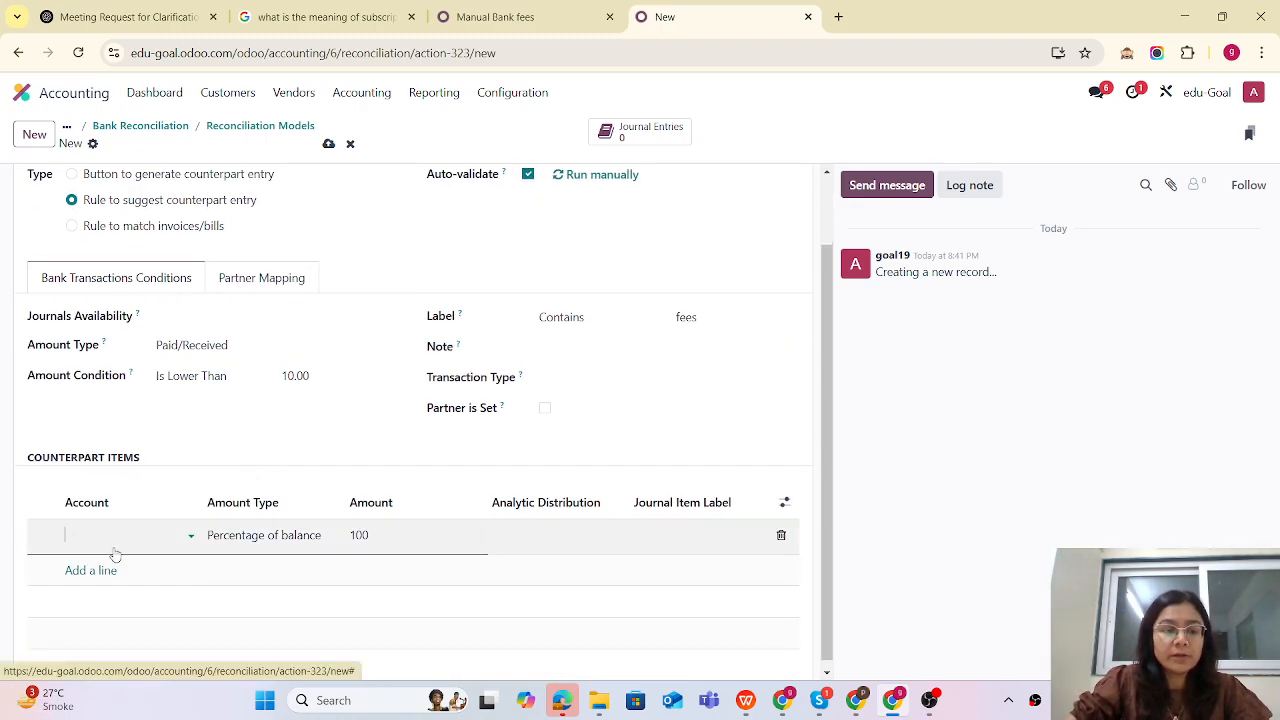
text(bank)
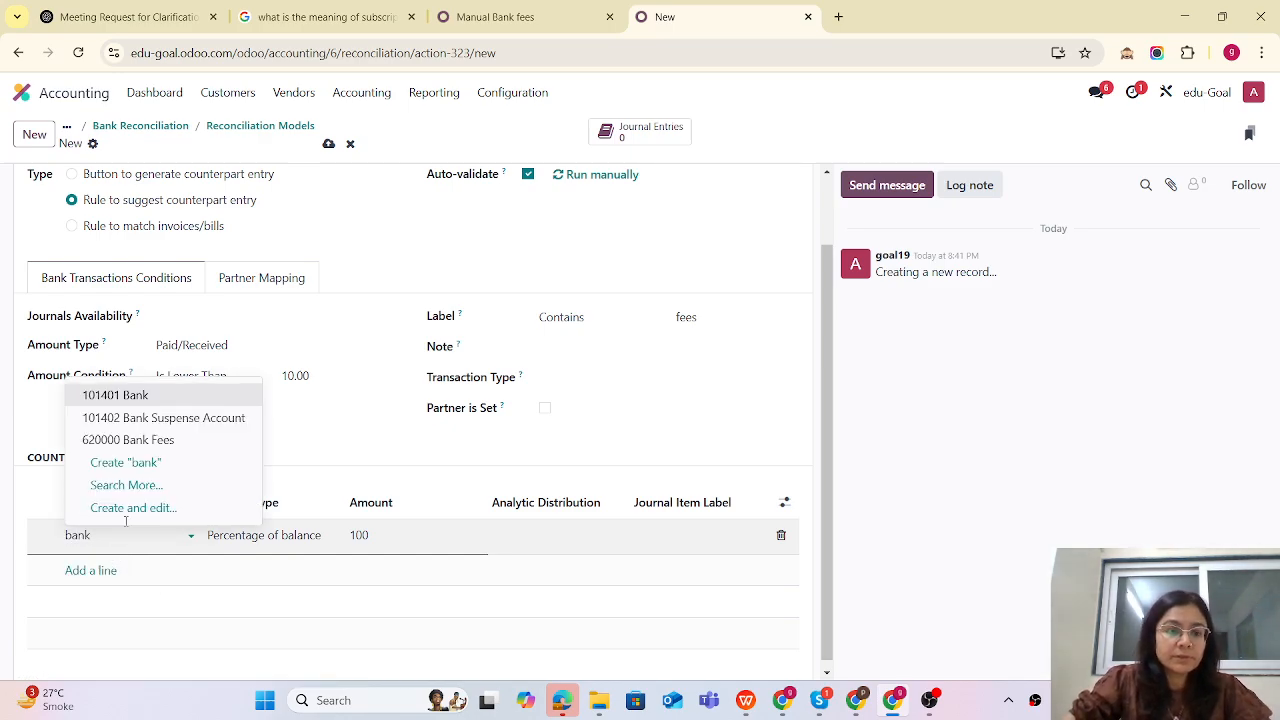
click(140, 440)
click(264, 540)
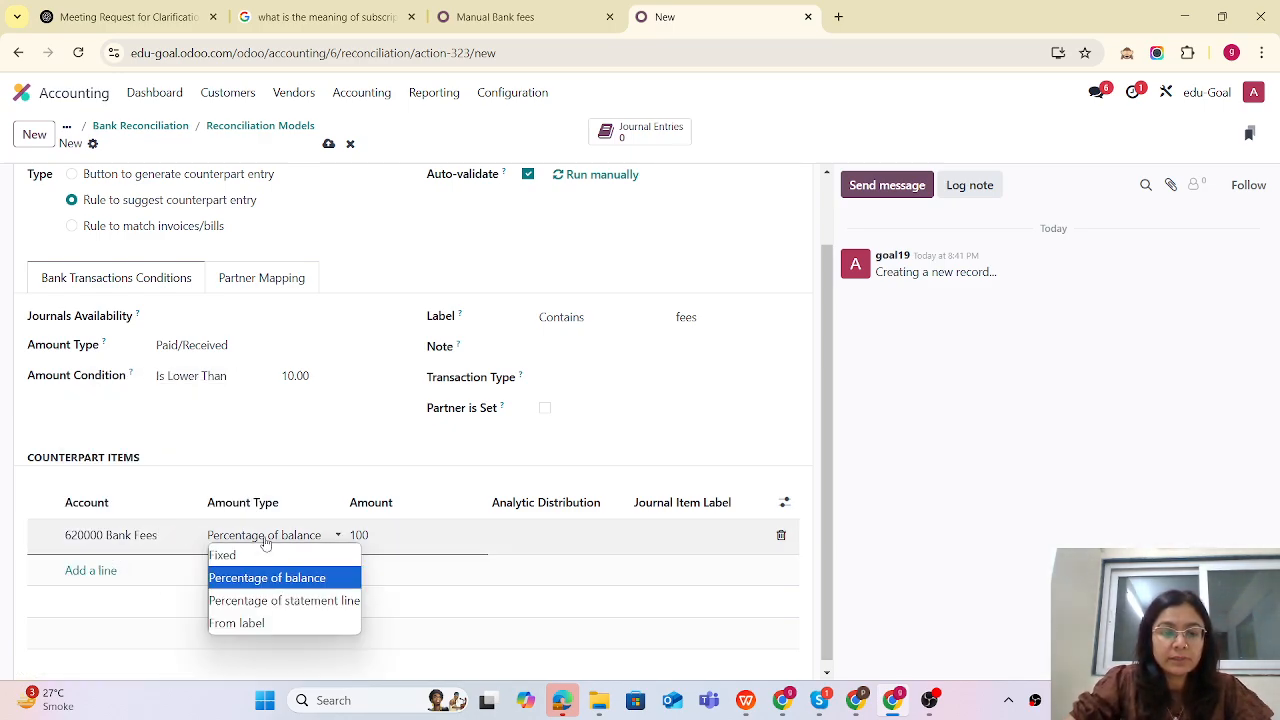
click(266, 600)
scroll(388, 165, up, 1)
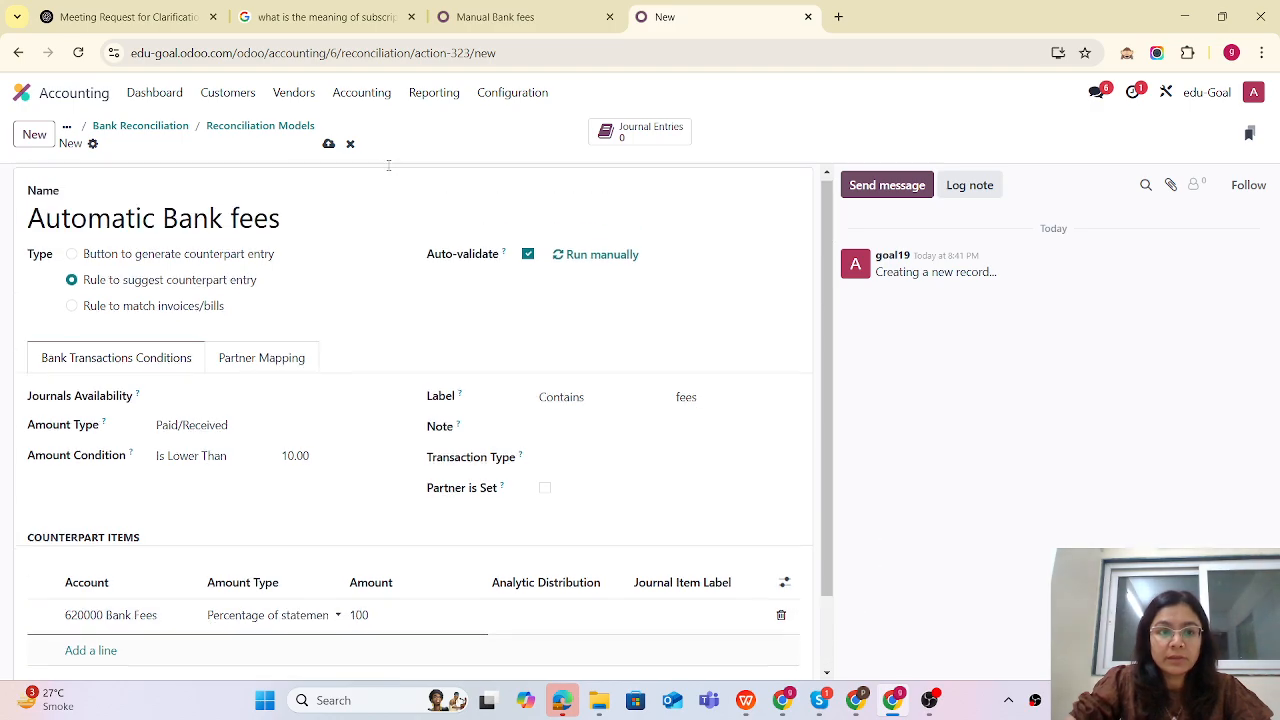
click(328, 144)
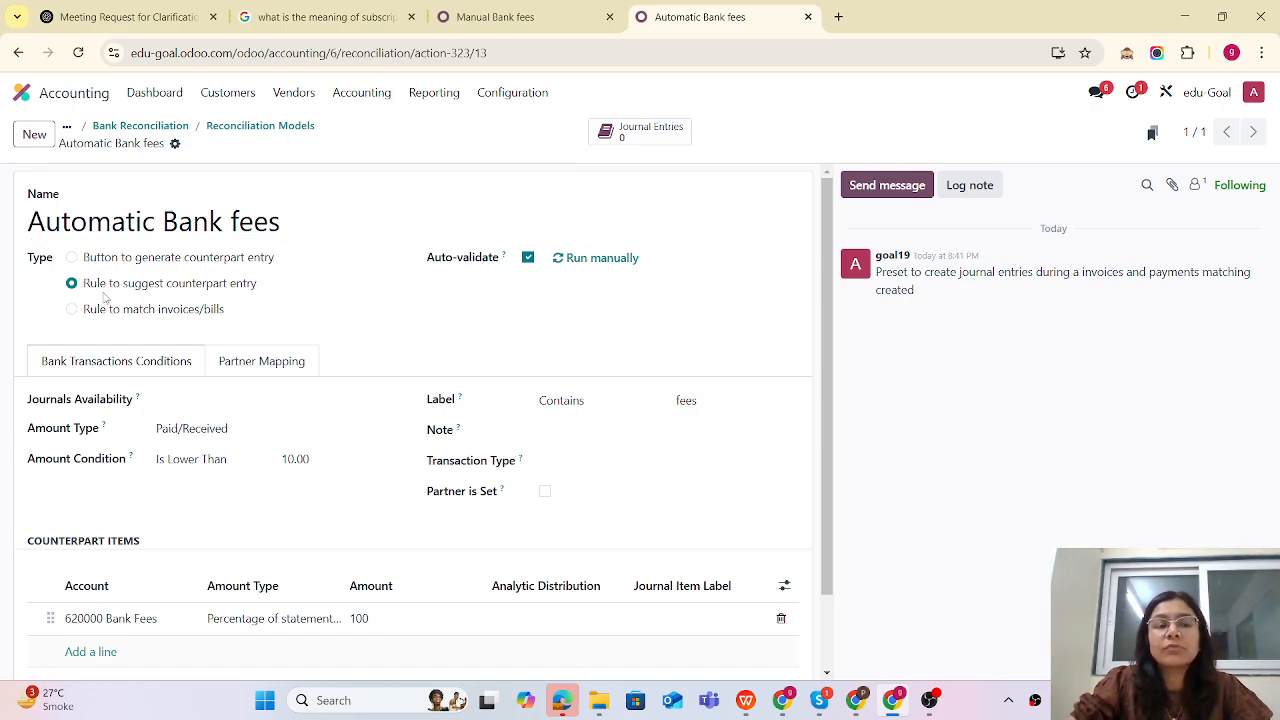
- In the other tab, go back to the Accounting dashboard and reopen the Bank reconciliation screen
click(527, 29)
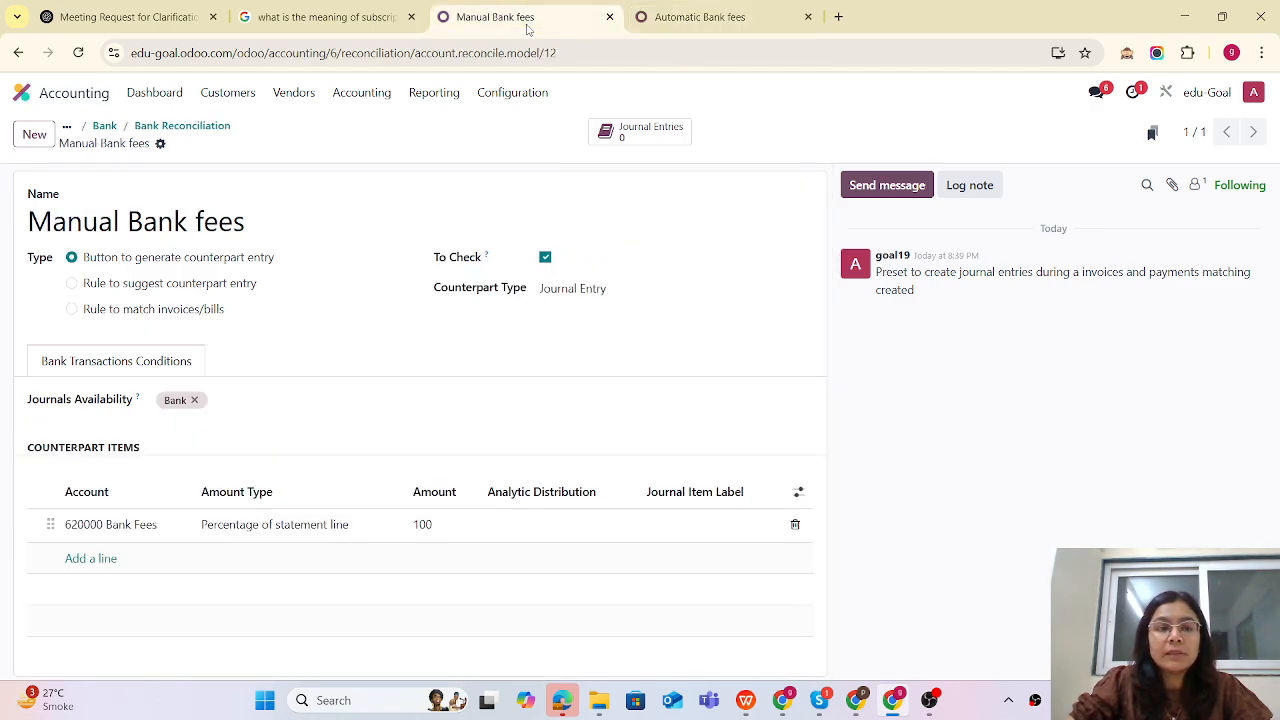
click(106, 126)
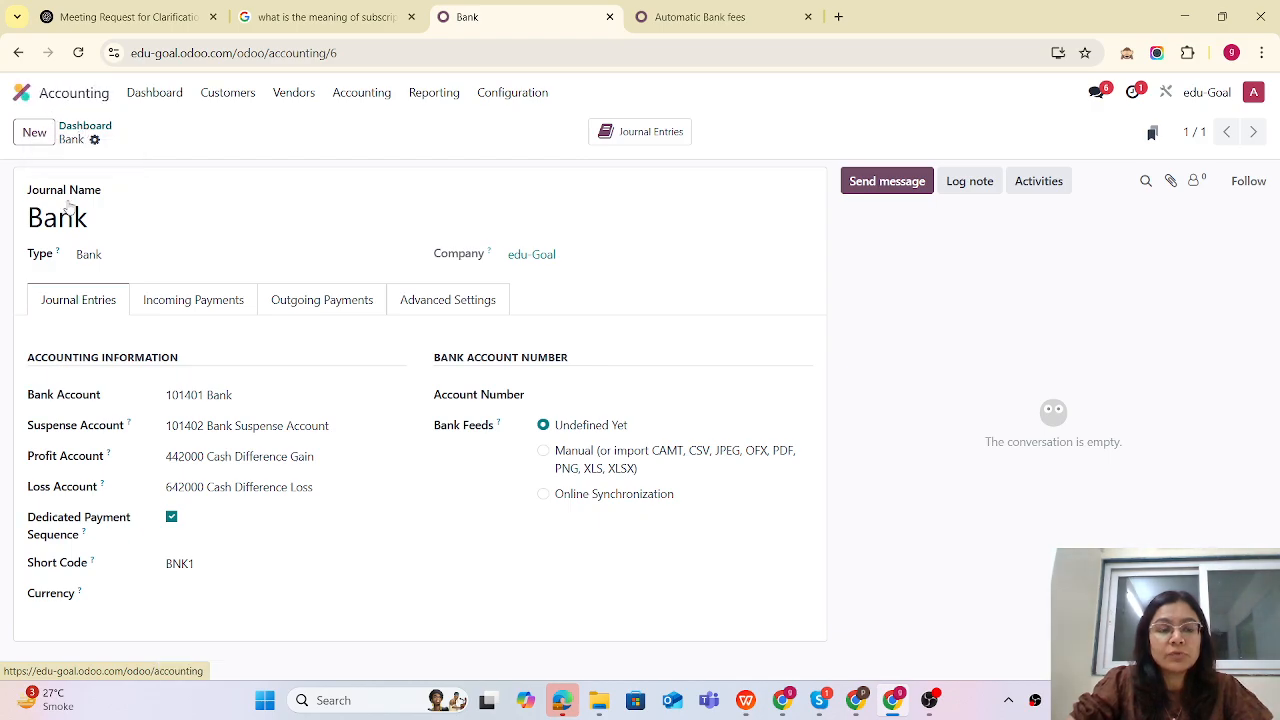
click(85, 126)
click(241, 475)
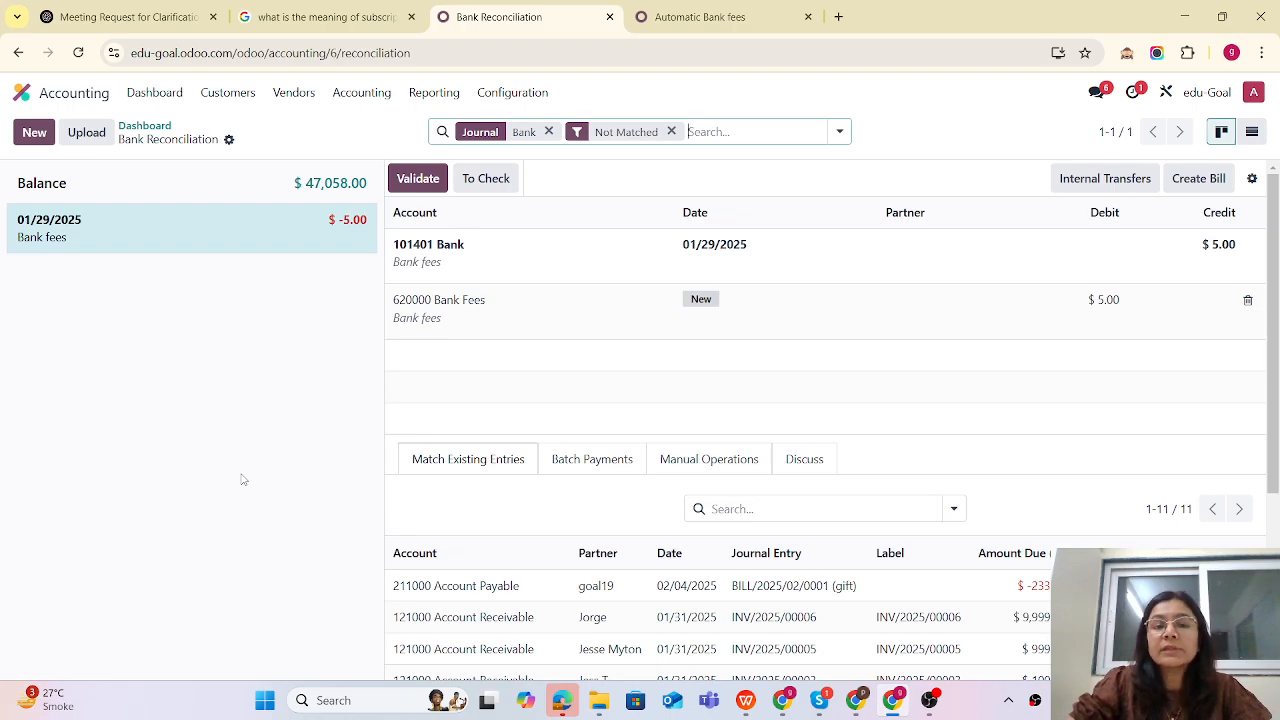
- Run the Automatic Bank fees model manually, then reload the Bank reconciliation tab to review the statement lines
click(695, 20)
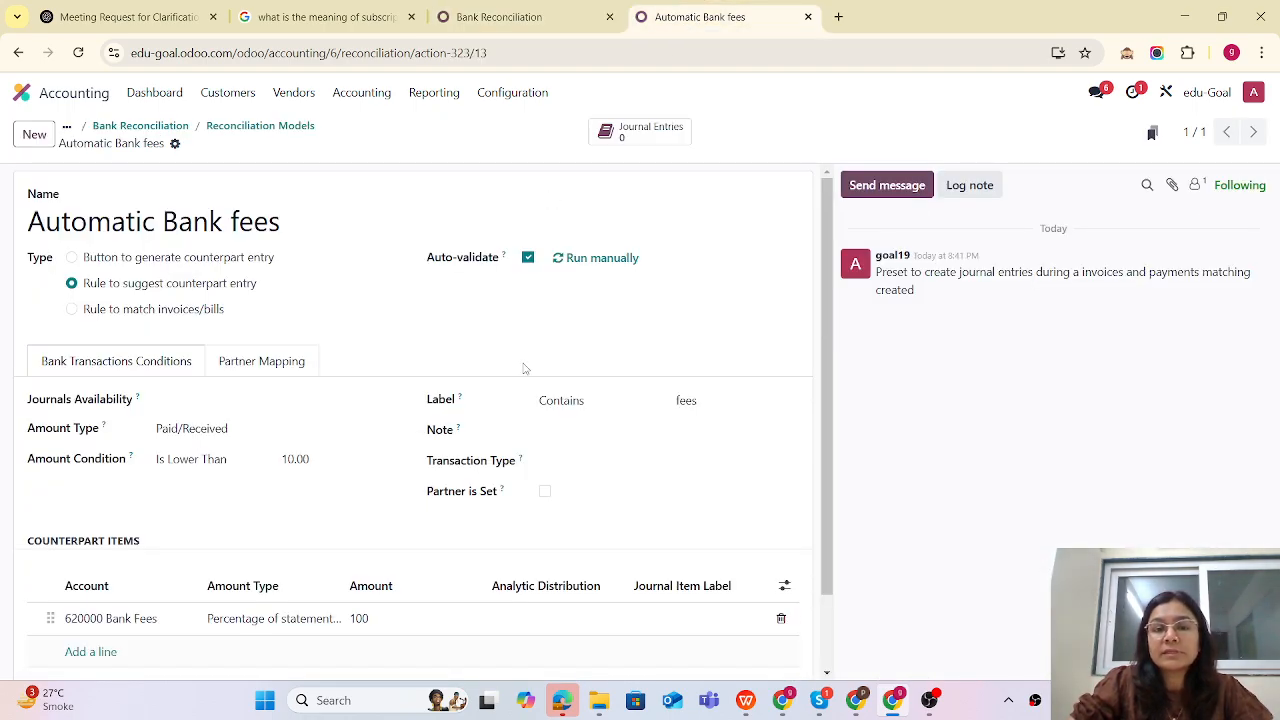
click(599, 260)
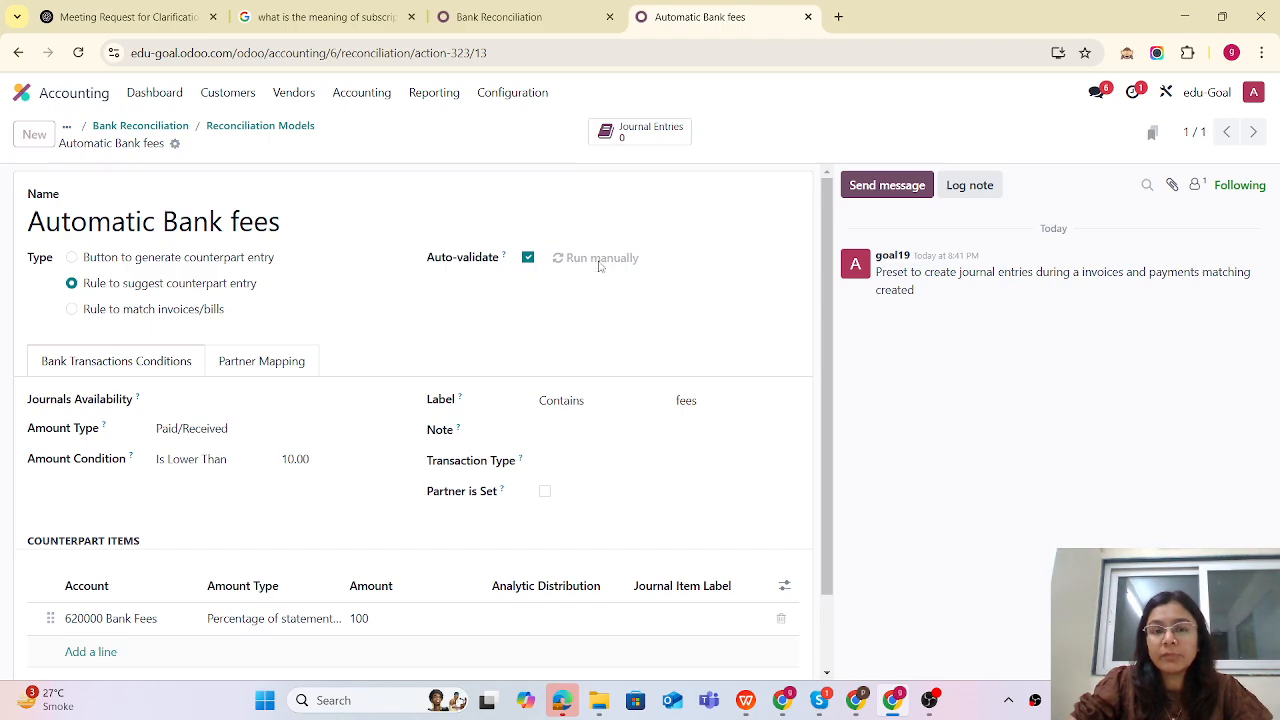
click(509, 19)
click(78, 53)
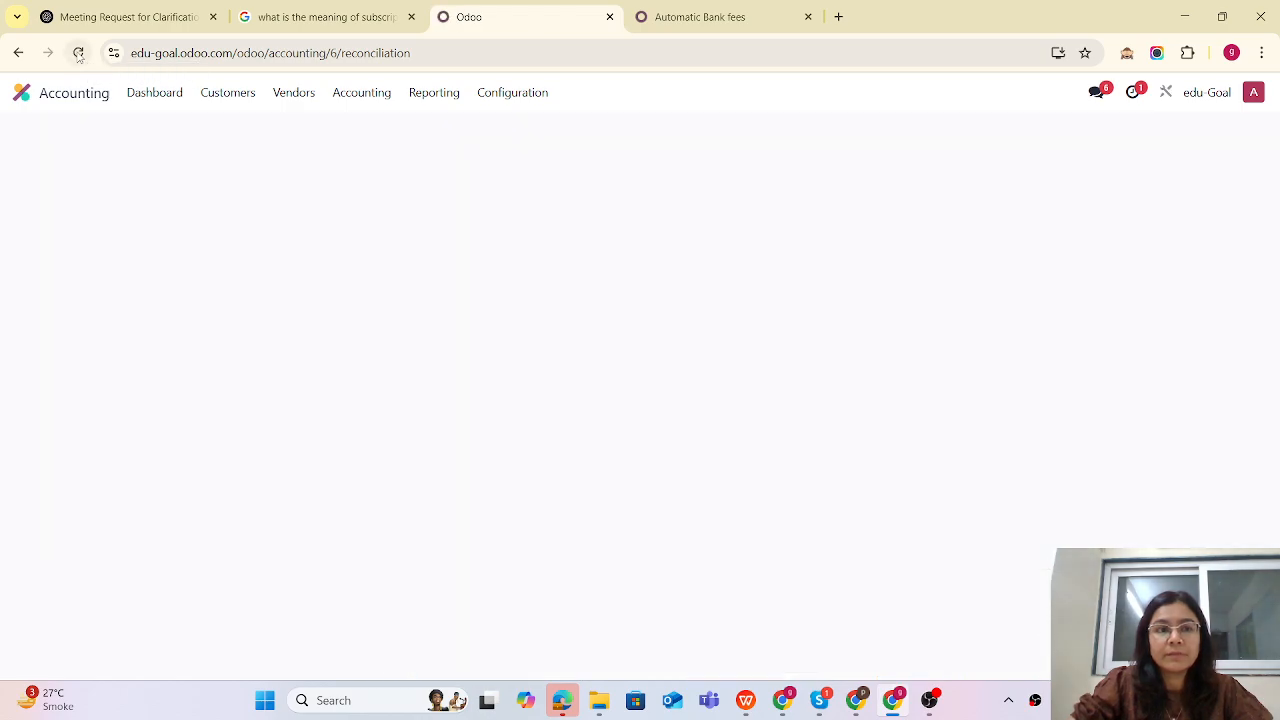
scroll(255, 560, down, 1)
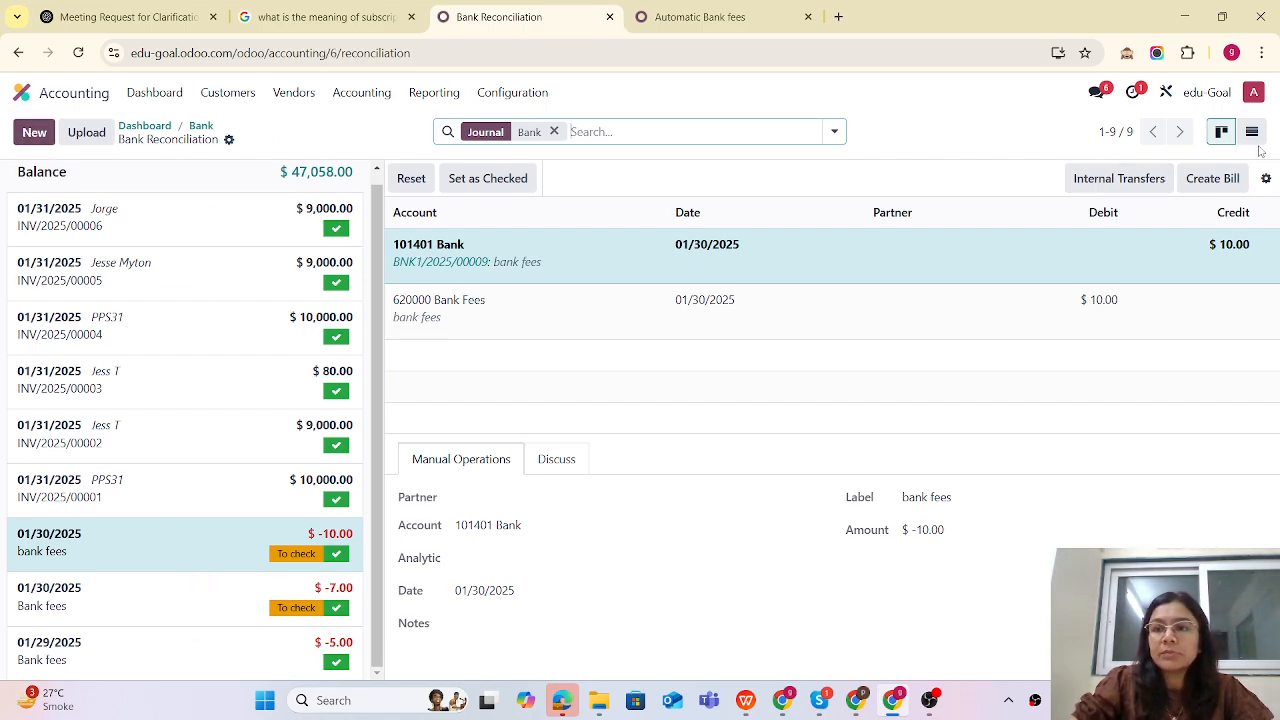
- In list view, add and save a new bank statement line of -6, then reload the Accounting dashboard
key(alt+shift+l)
click(34, 133)
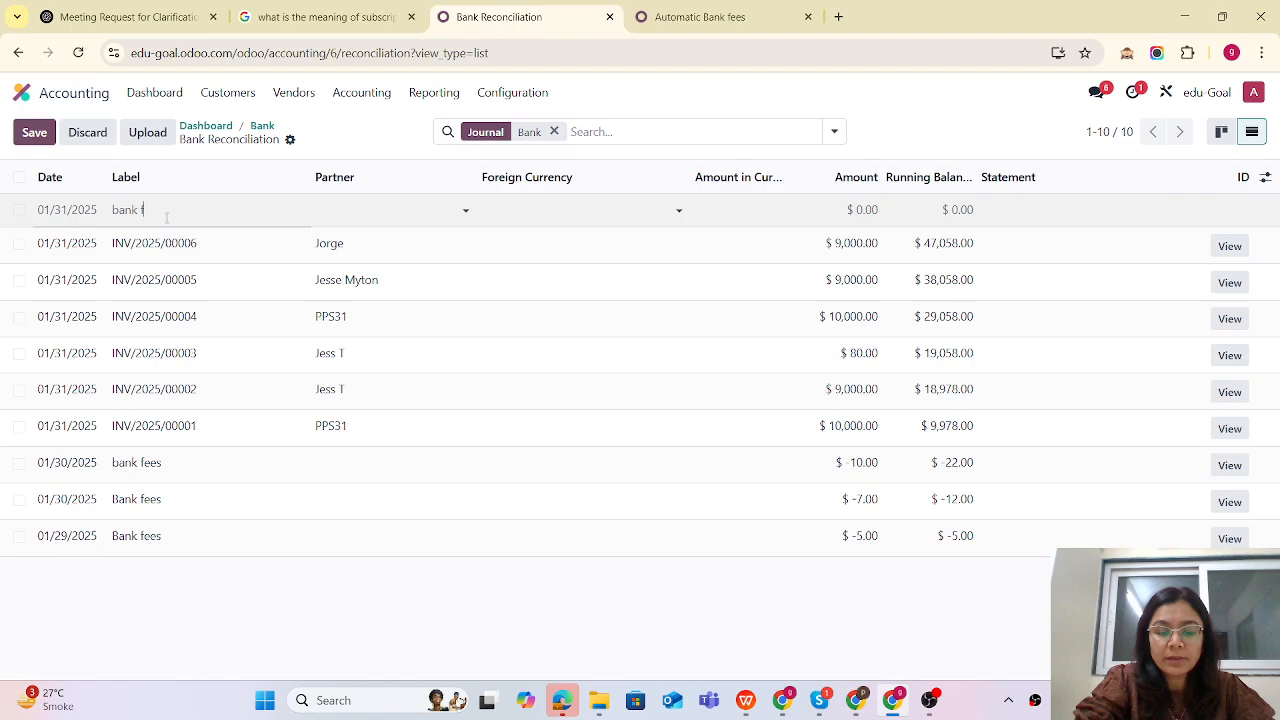
click(852, 210)
text(-)
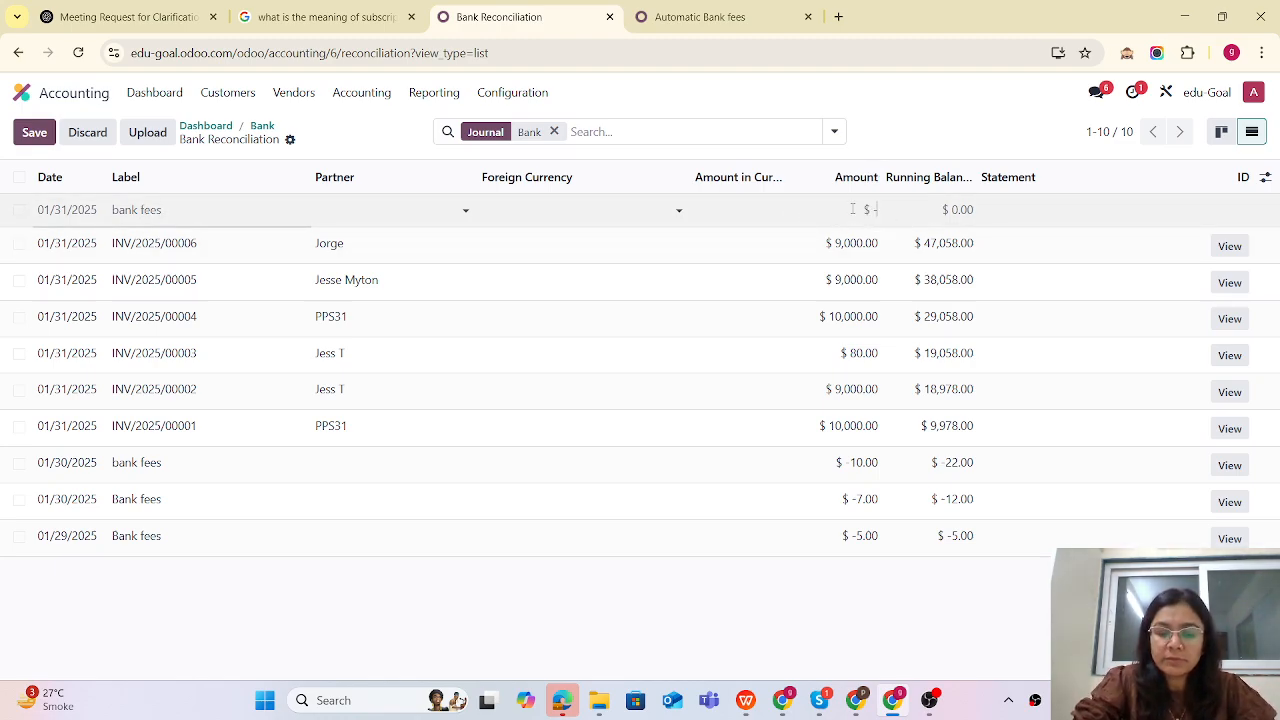
text(6)
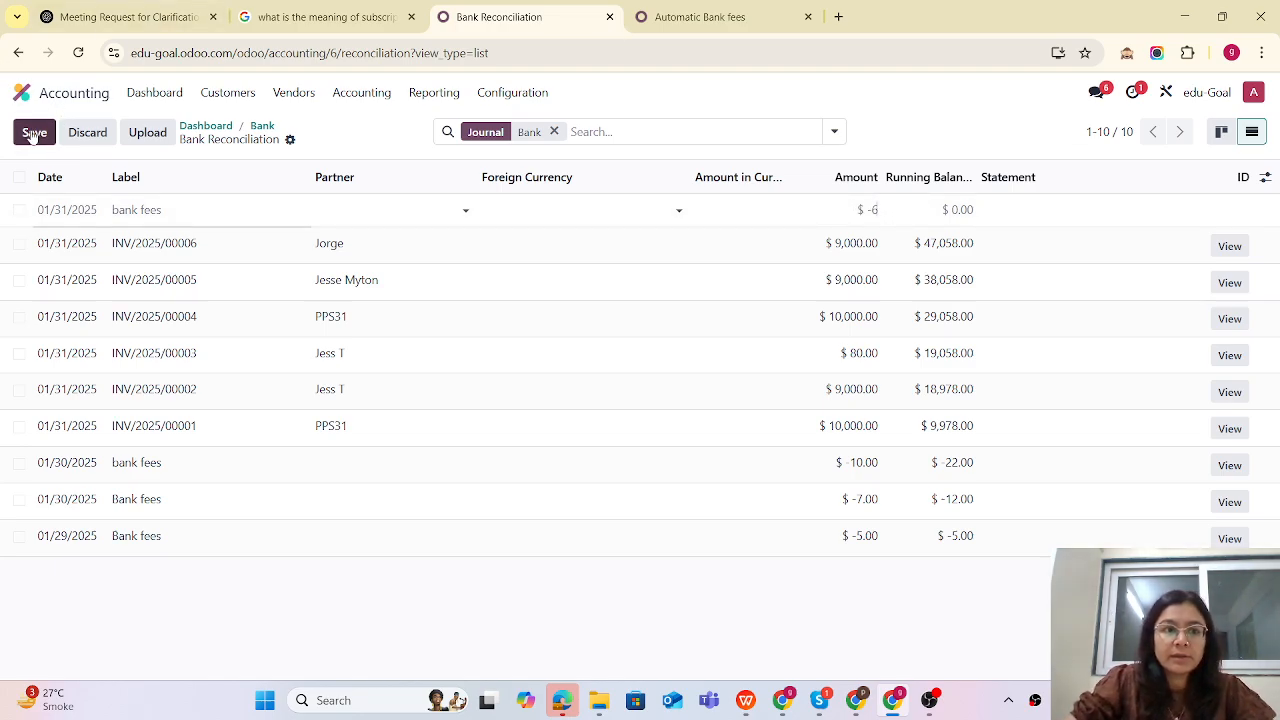
click(34, 132)
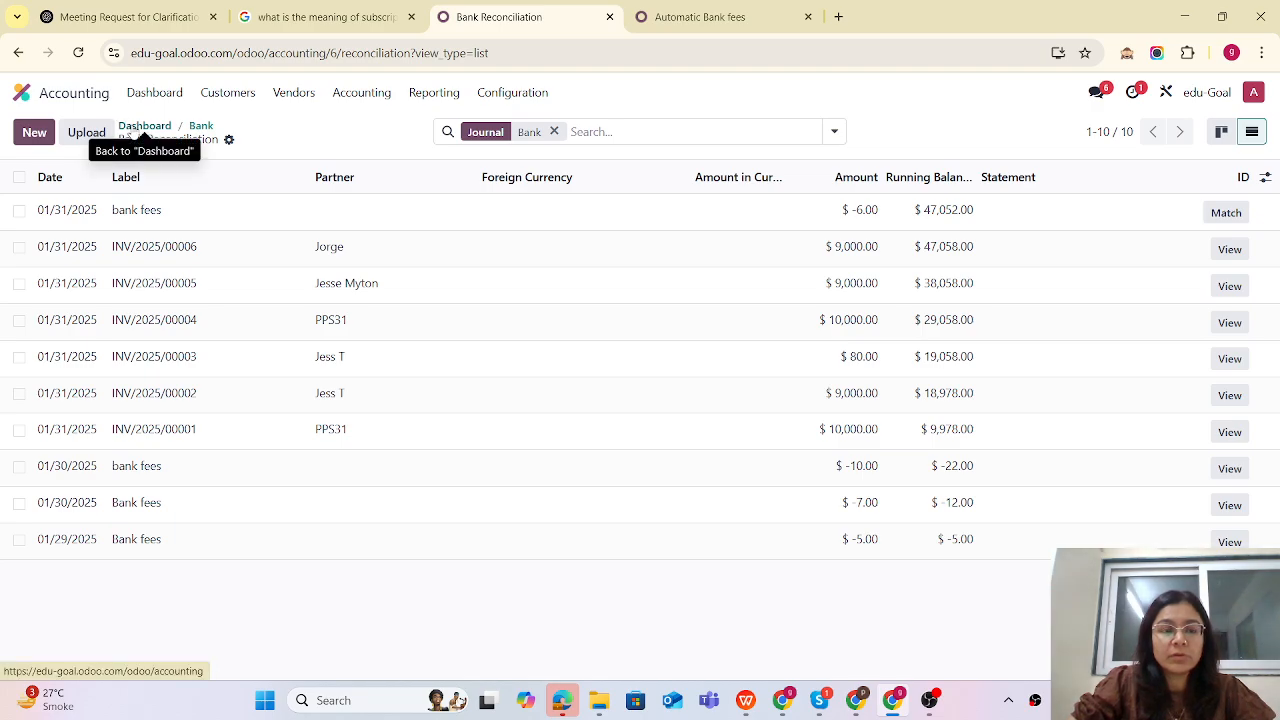
click(143, 126)
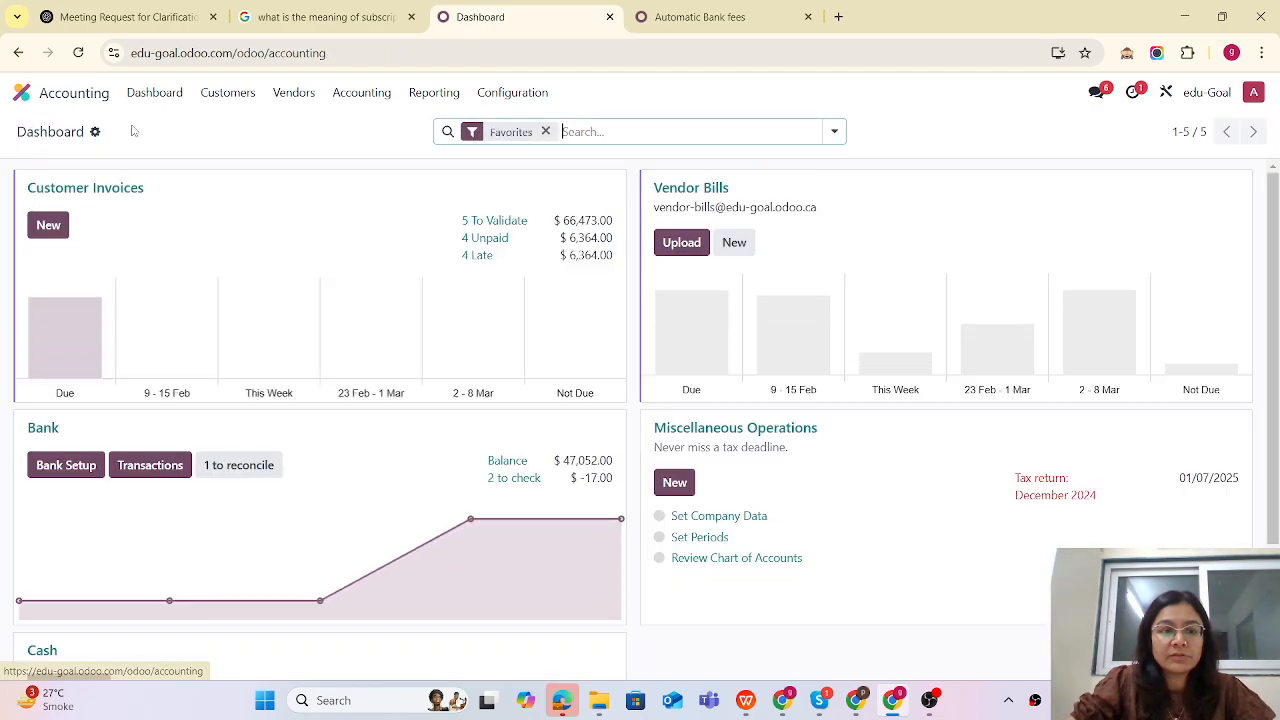
click(80, 53)
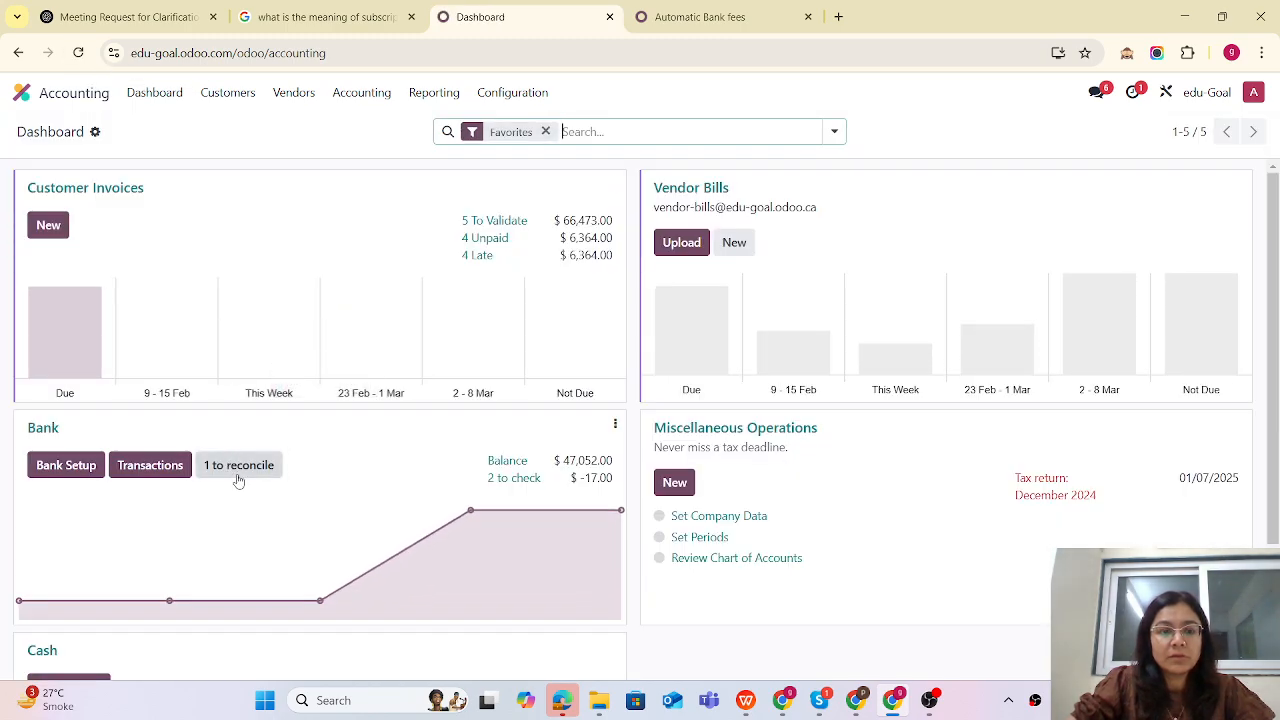
- Run the Automatic Bank fees model manually once more, then reload the Accounting dashboard in the other tab
click(700, 16)
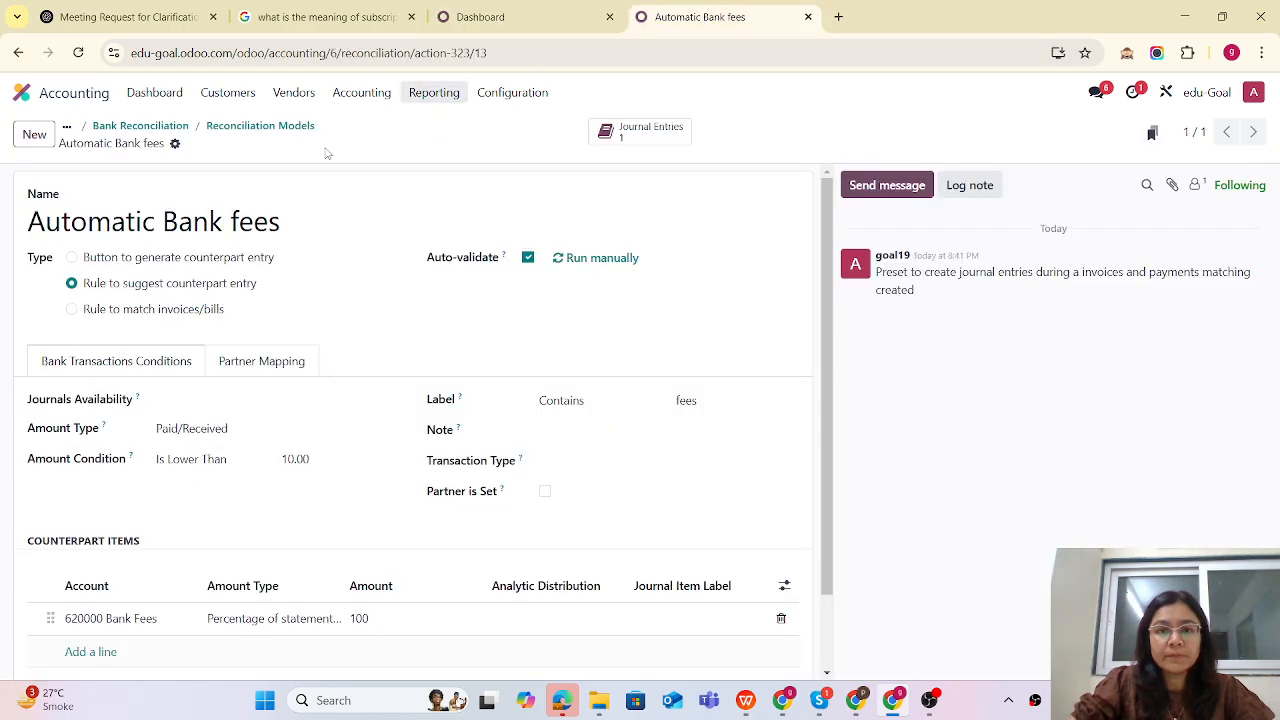
click(598, 261)
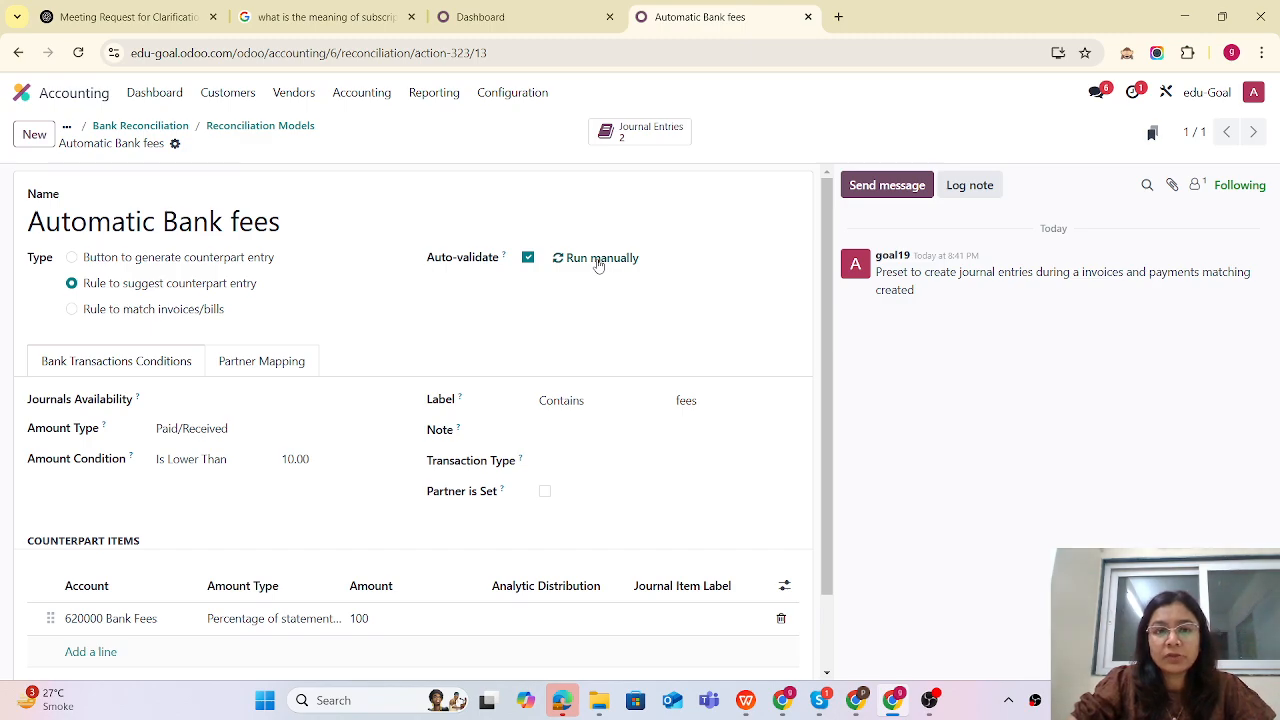
click(515, 17)
click(78, 53)
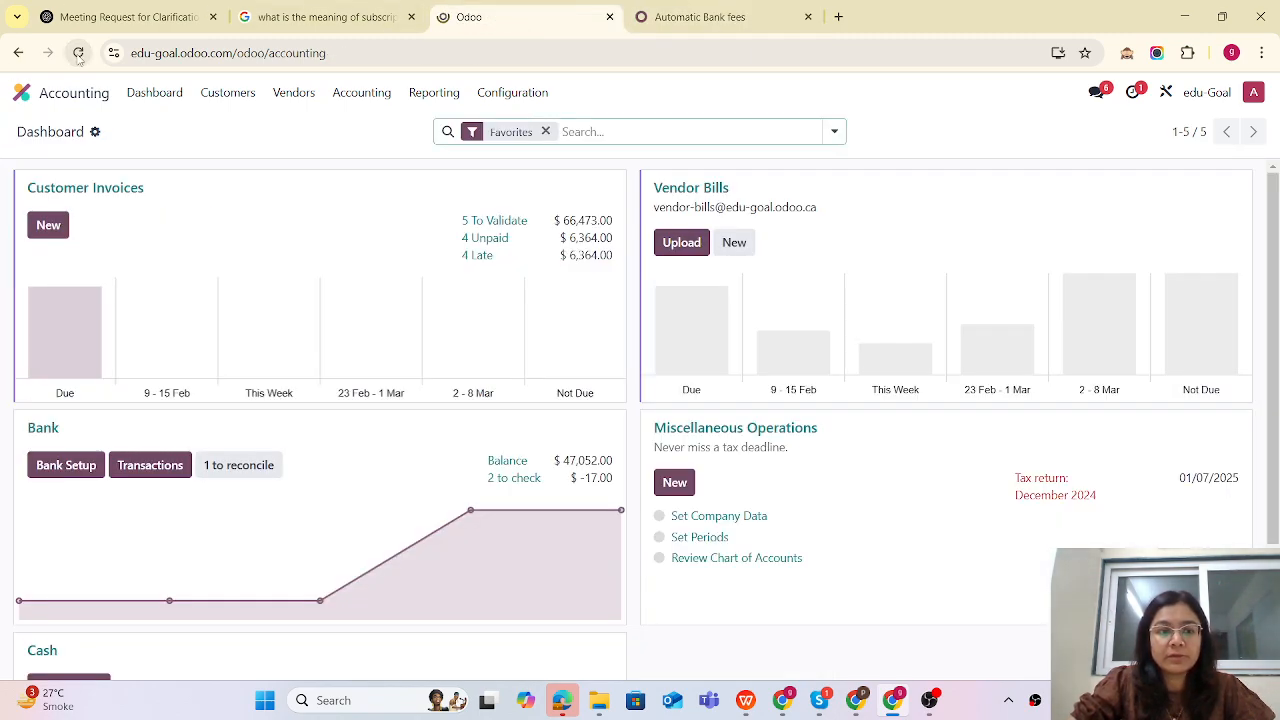
click(78, 53)
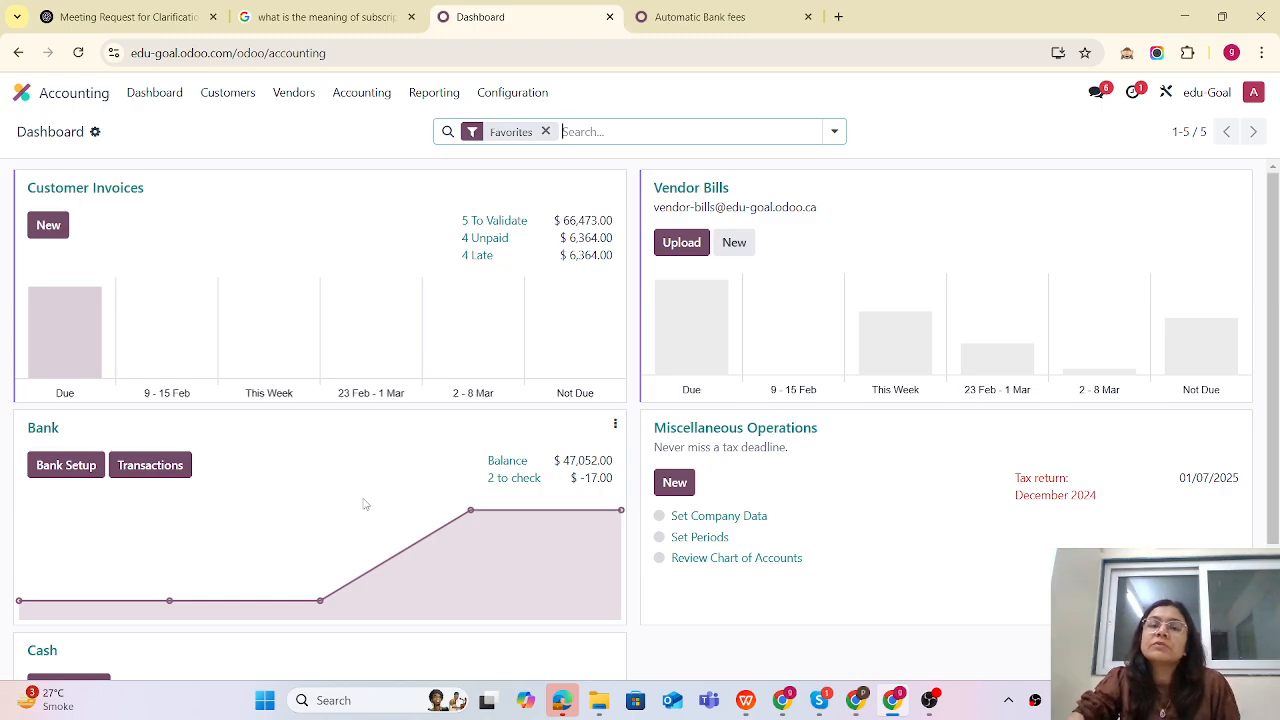
- Review the Amount Condition setting on the Automatic Bank fees reconciliation model
click(692, 18)
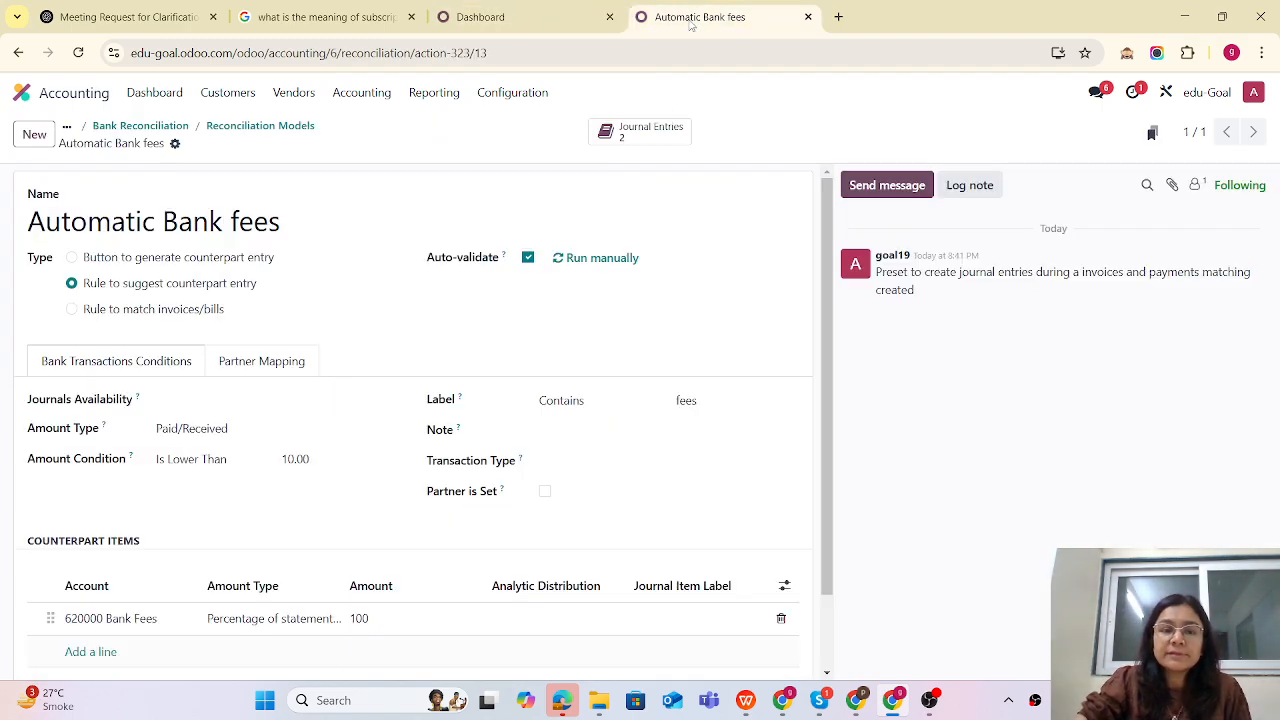
click(220, 464)
click(955, 133)
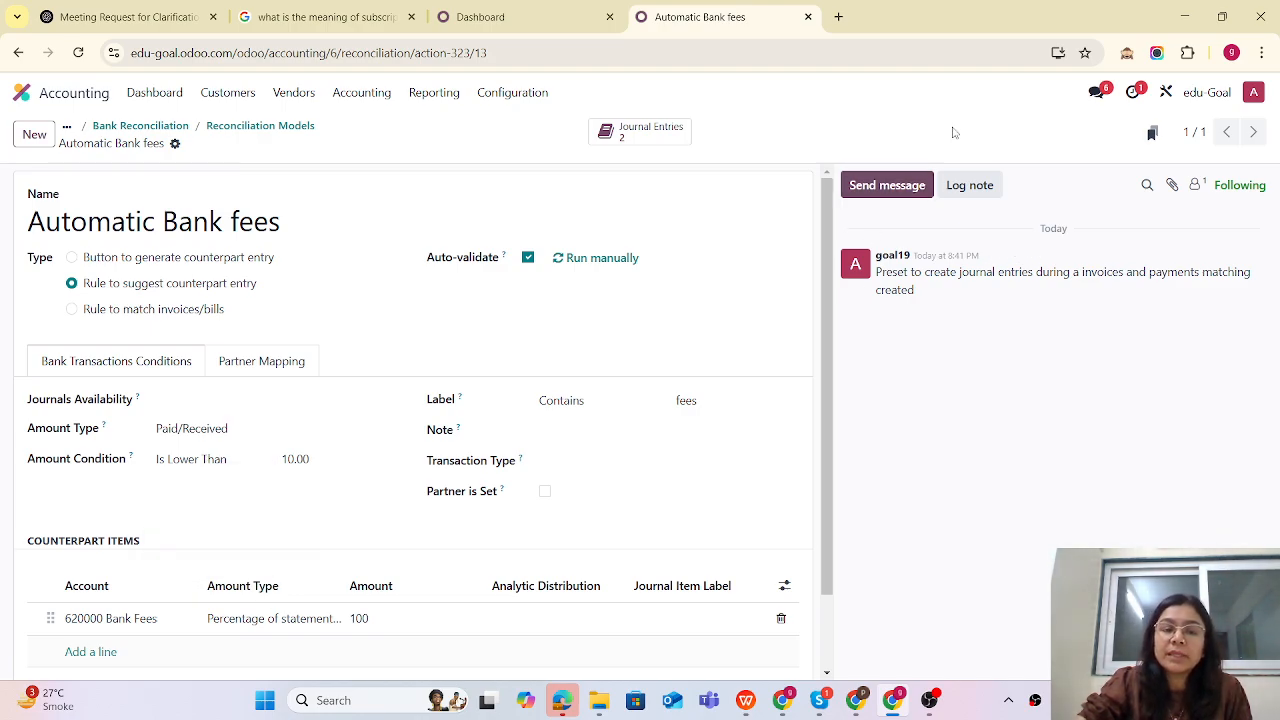
click(315, 457)
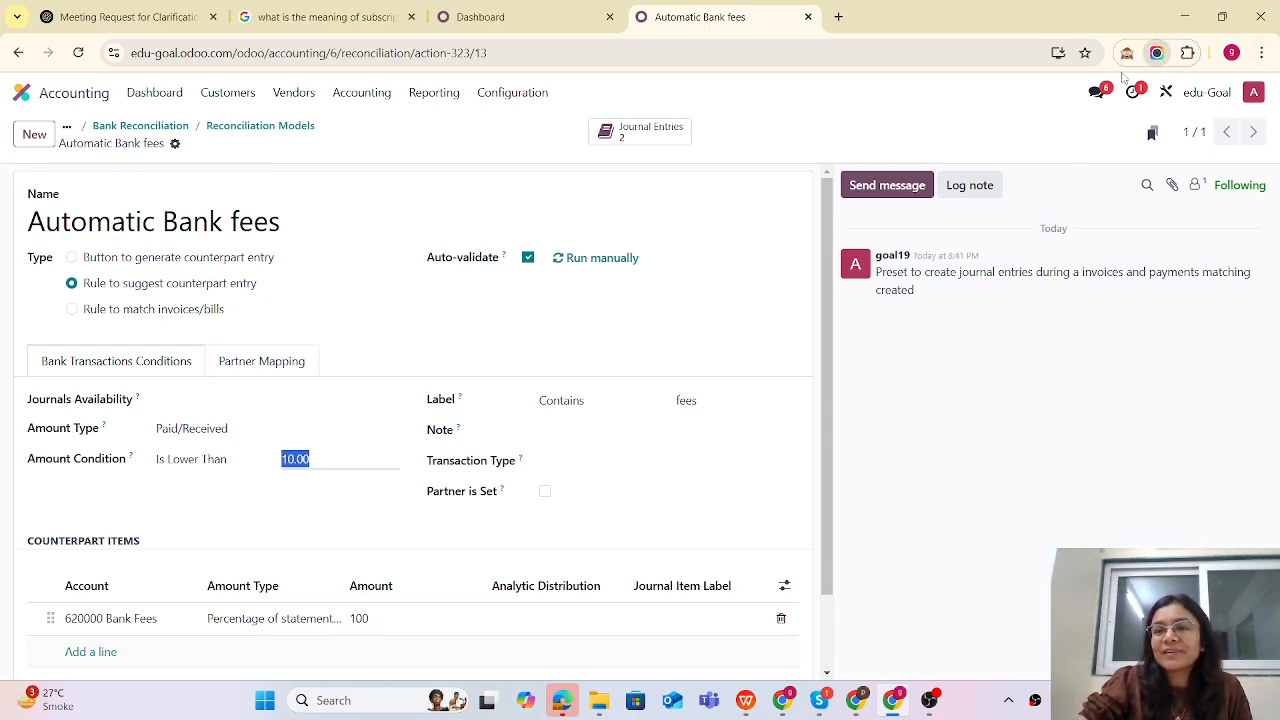
click(1157, 52)
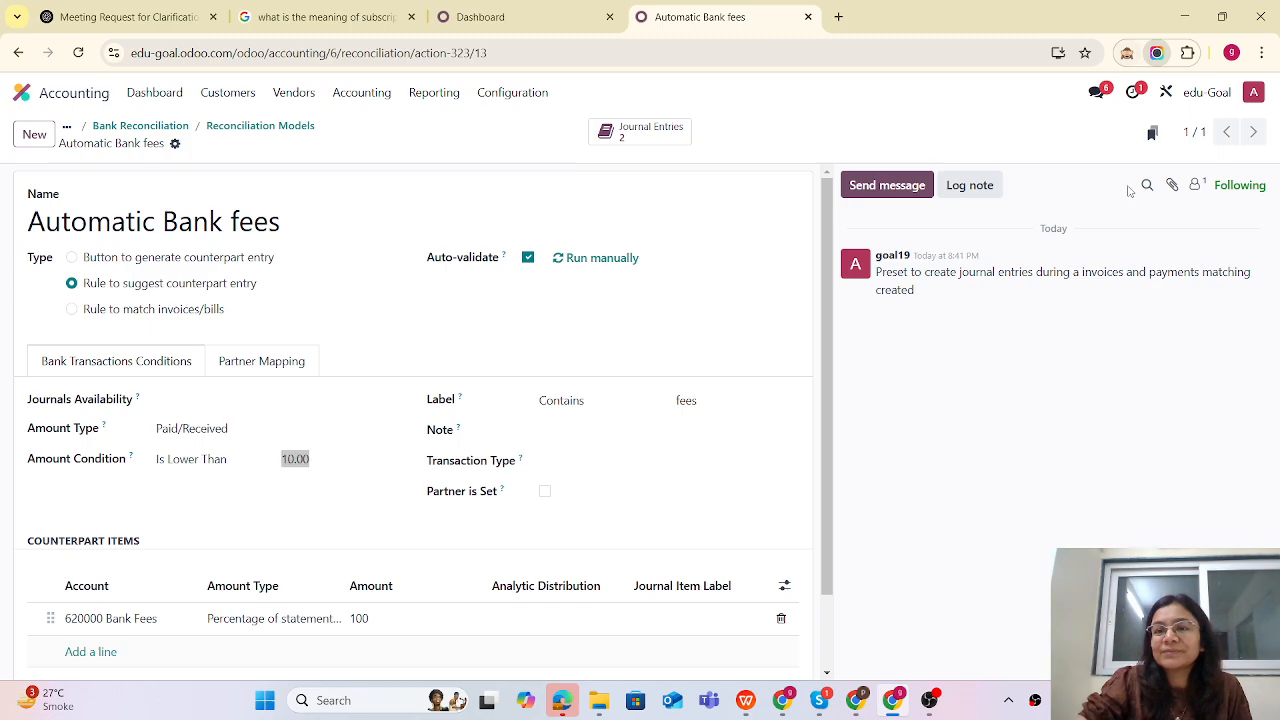
click(1035, 703)
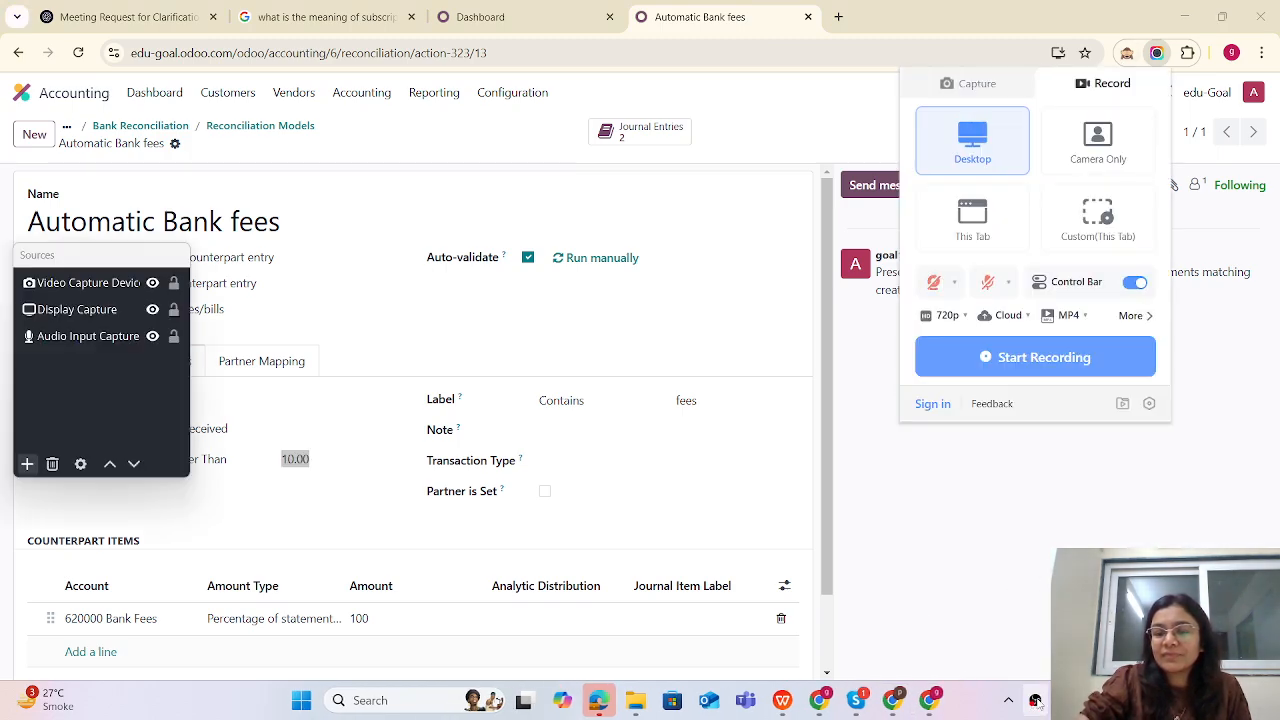